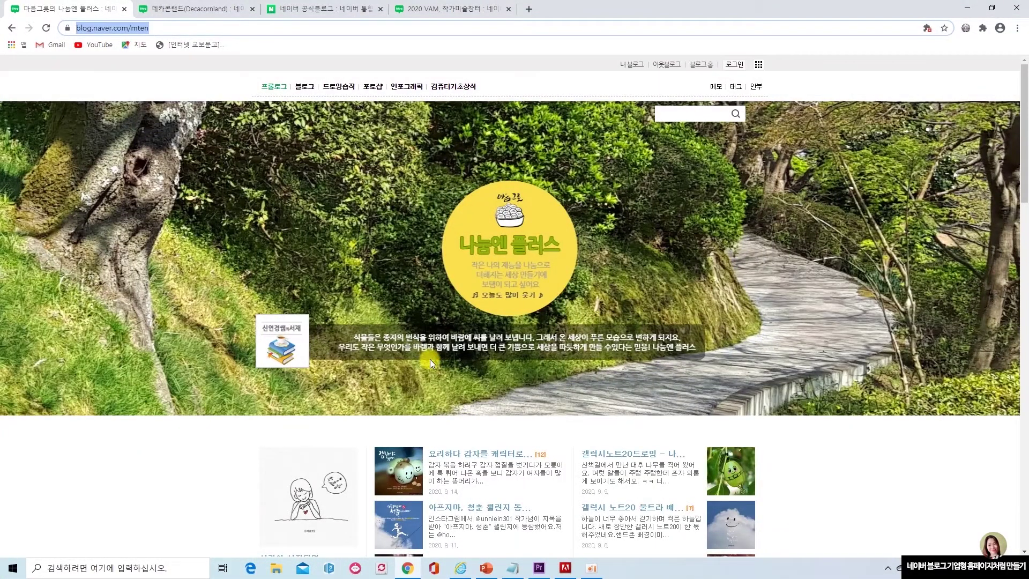
Step: Examine the prologue page of the blog.naver.com/mten blog, from its header image down to the footer sections
click(627, 492)
click(349, 84)
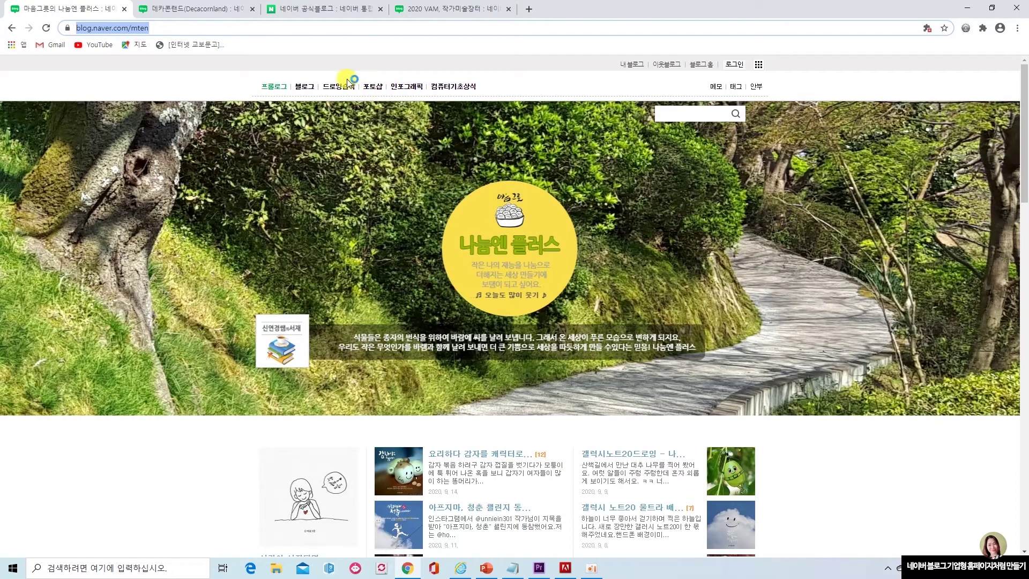
scroll(809, 485, down, 12)
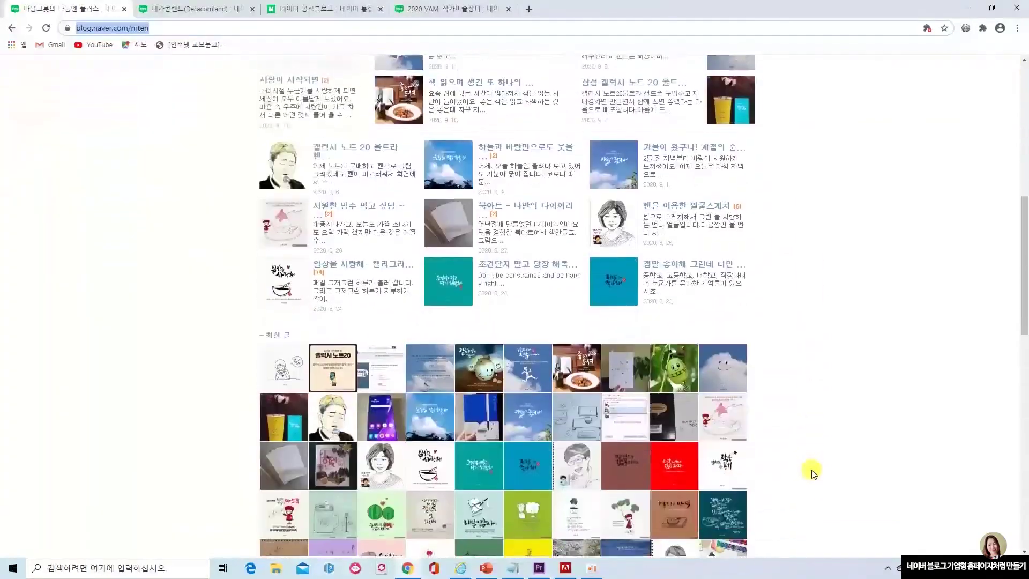
scroll(812, 474, down, 10)
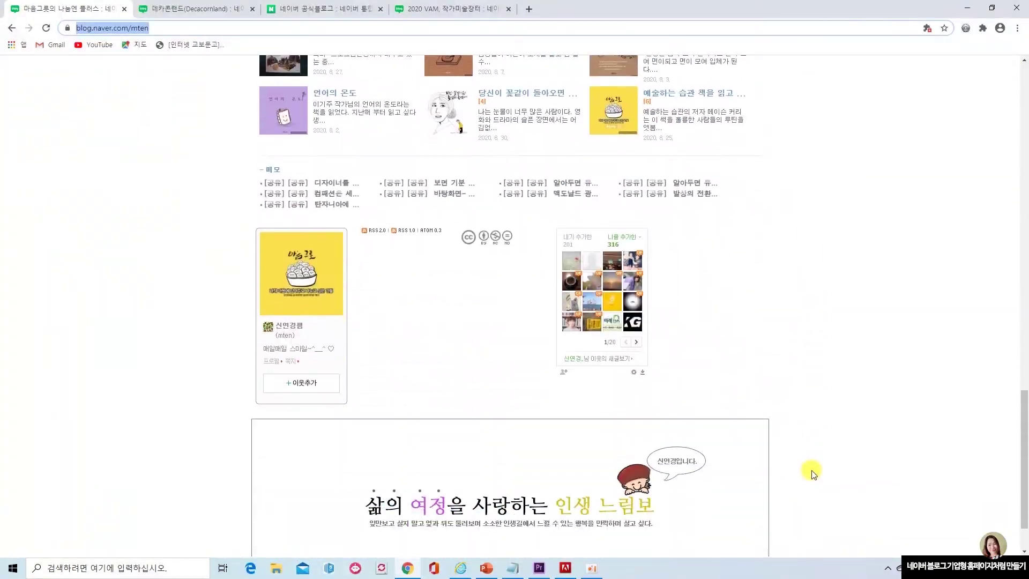
scroll(812, 472, up, 10)
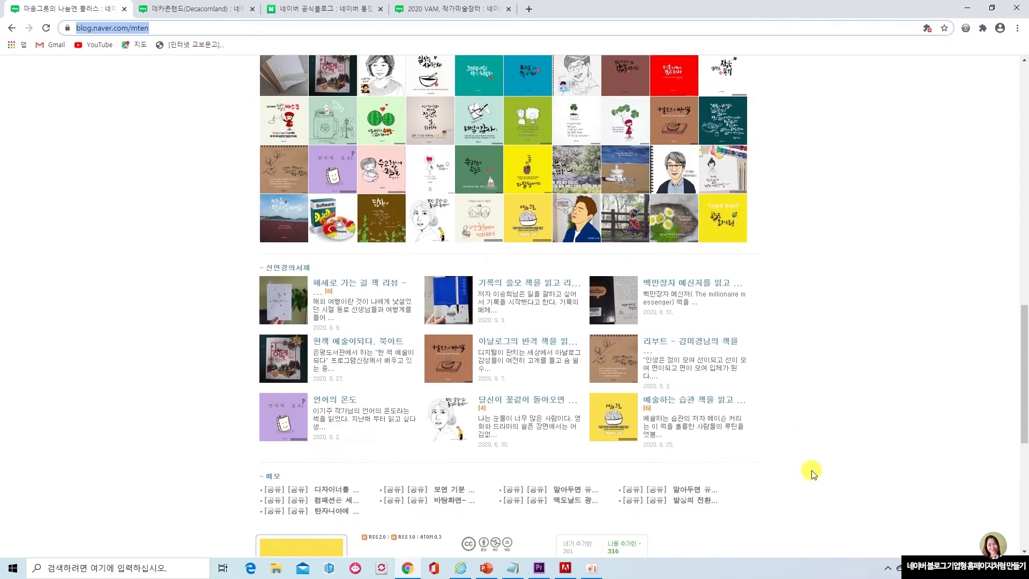
scroll(812, 472, up, 12)
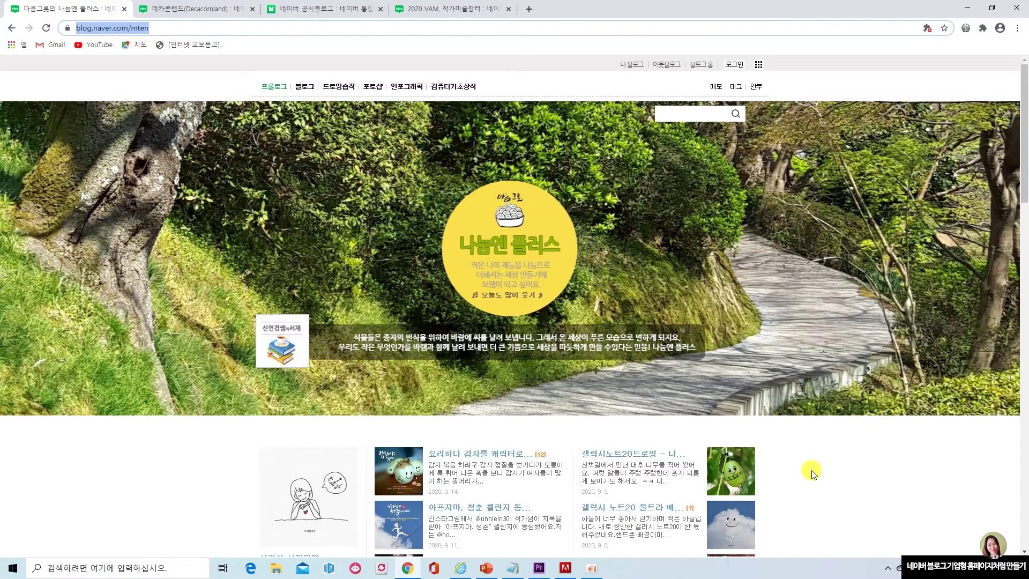
Step: Switch to the Decacornland blog and examine its prologue page, including the featured posts, thumbnail grid and sidebar widgets
click(210, 14)
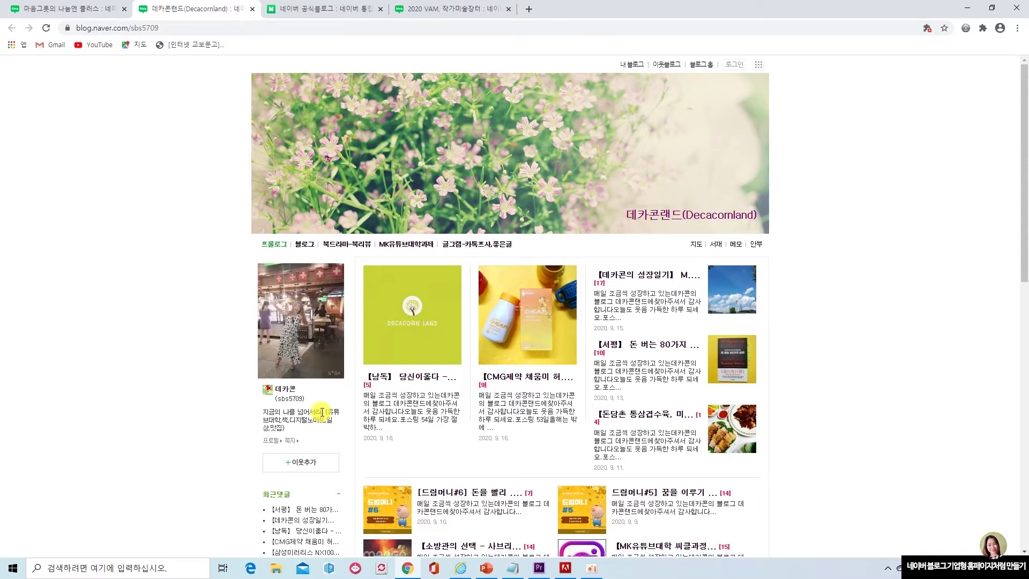
scroll(220, 467, down, 3)
scroll(221, 469, down, 8)
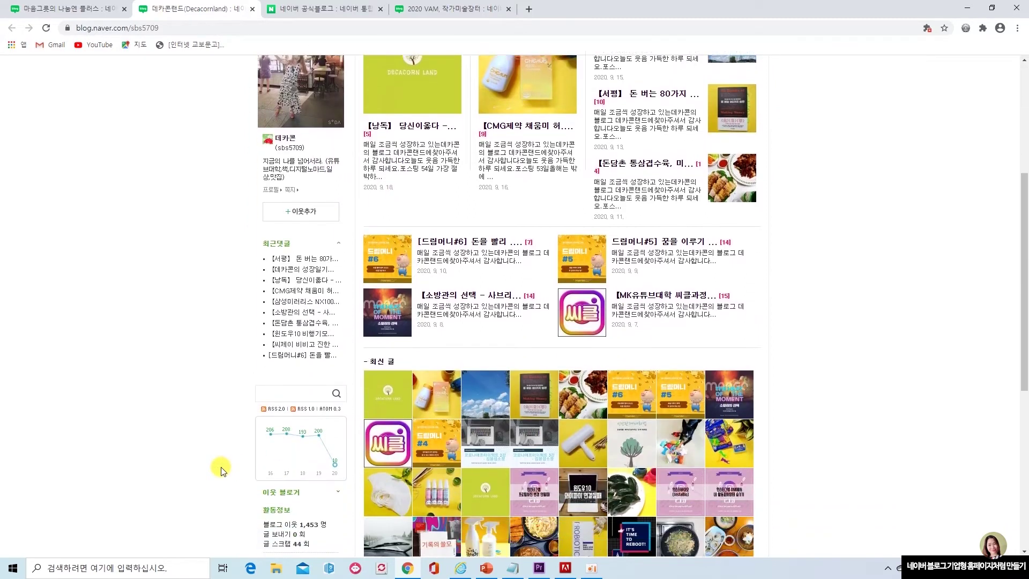
scroll(221, 469, down, 2)
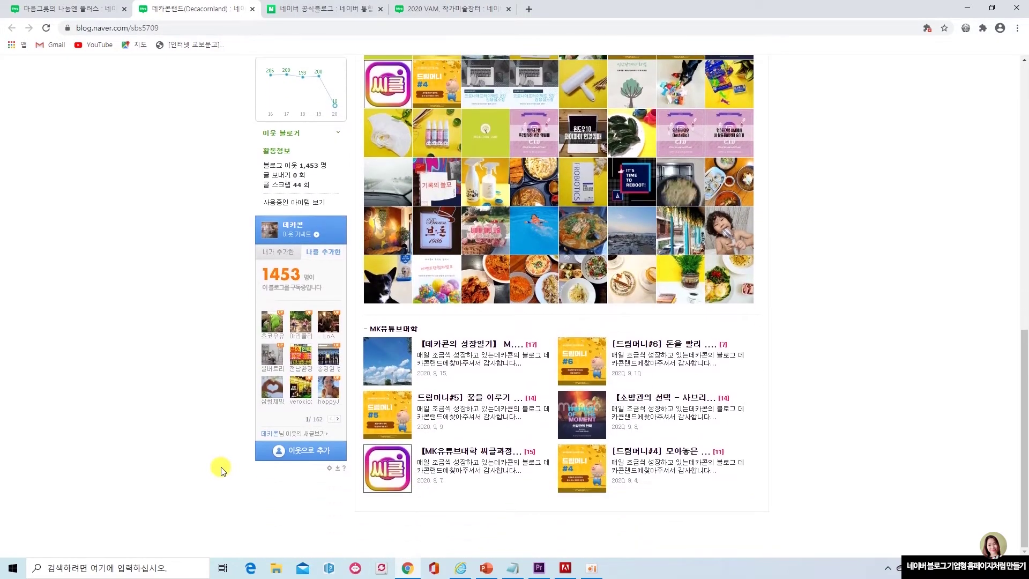
scroll(221, 470, up, 2)
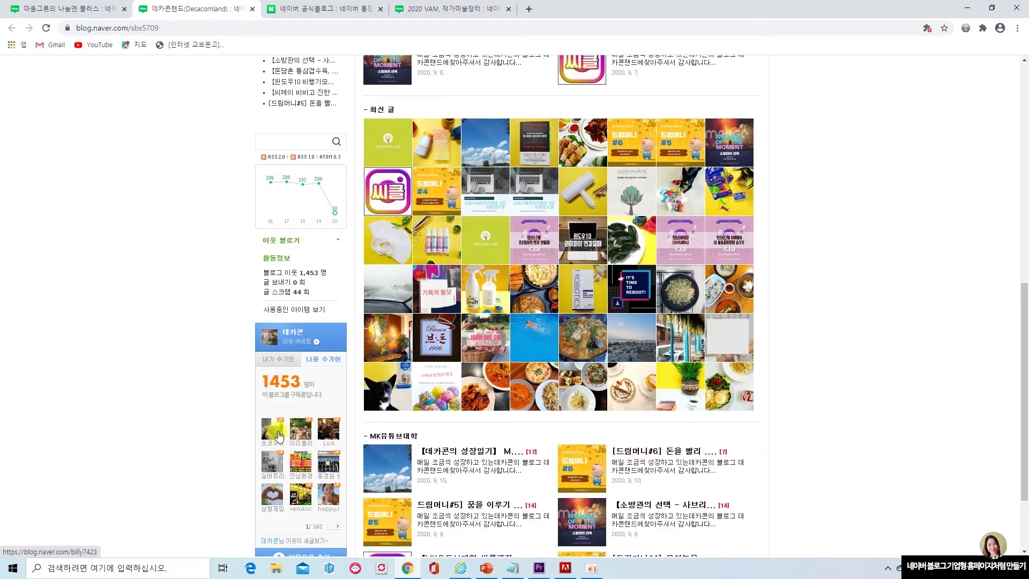
scroll(252, 426, up, 5)
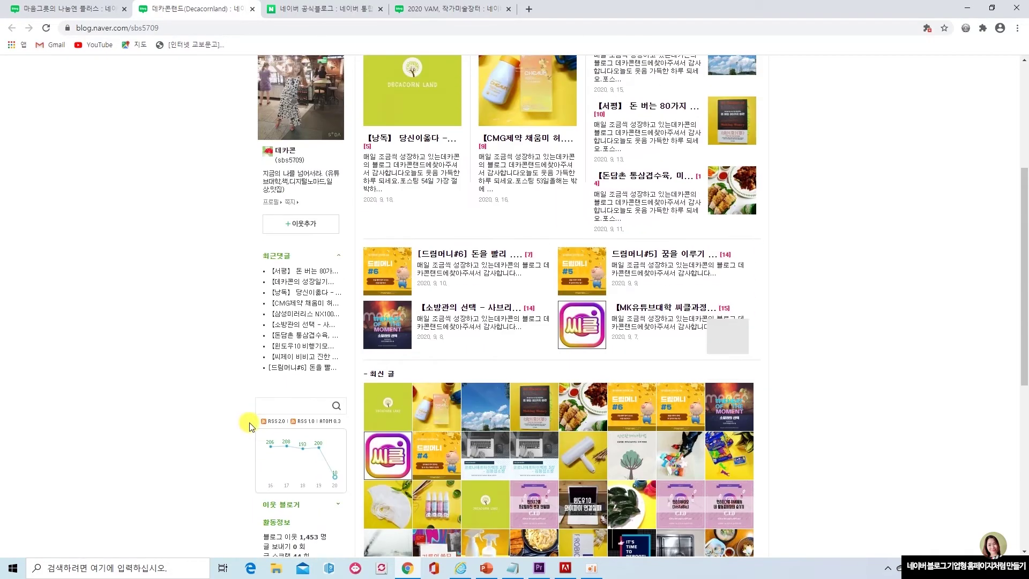
scroll(250, 426, up, 5)
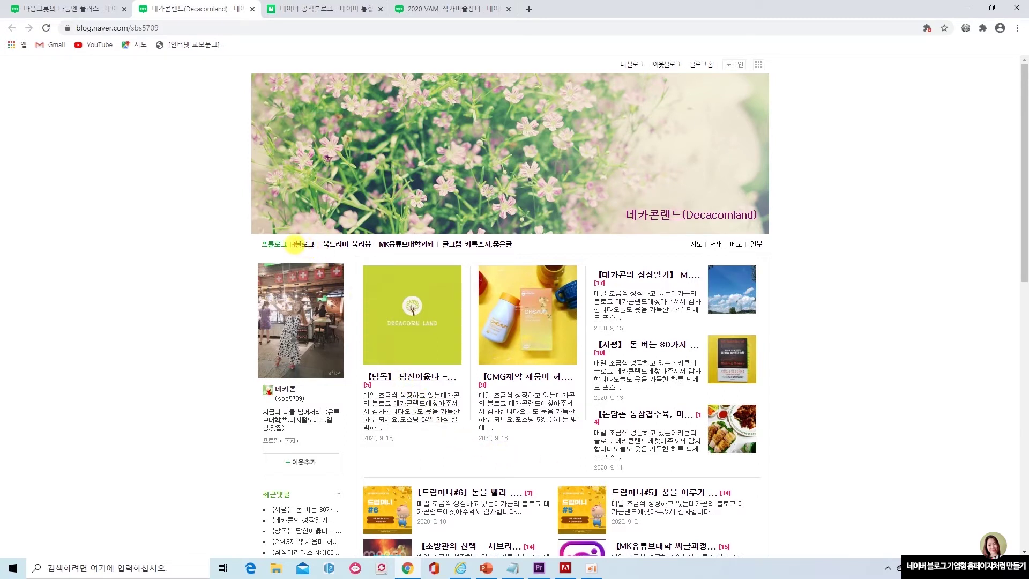
Step: Outline the category links after 블로그 in the blog menu in red, clear the outline and review the prologue layout
mouse_move(316, 243)
mouse_down()
mouse_move(512, 245)
mouse_move(513, 254)
mouse_up()
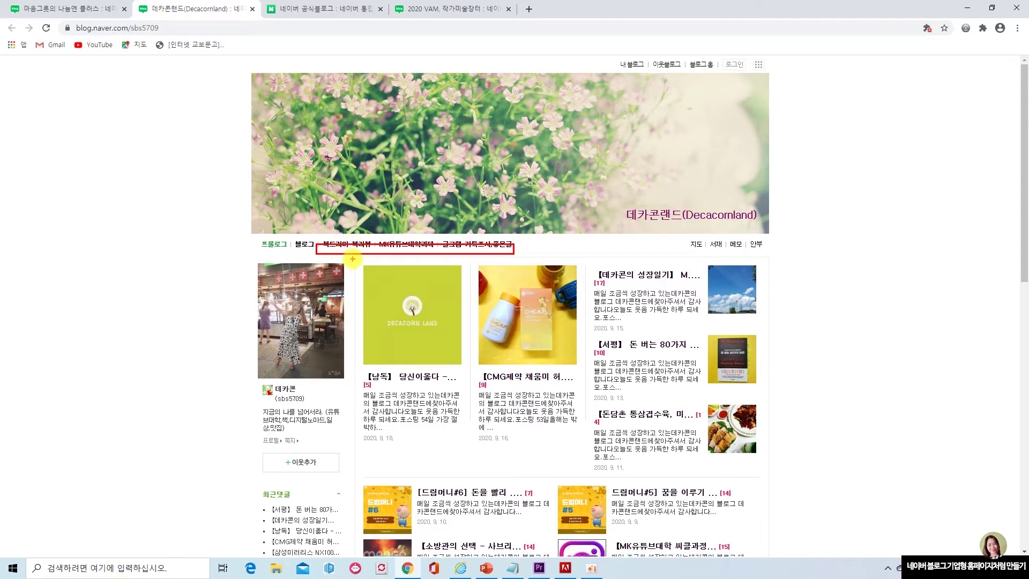
key(Escape)
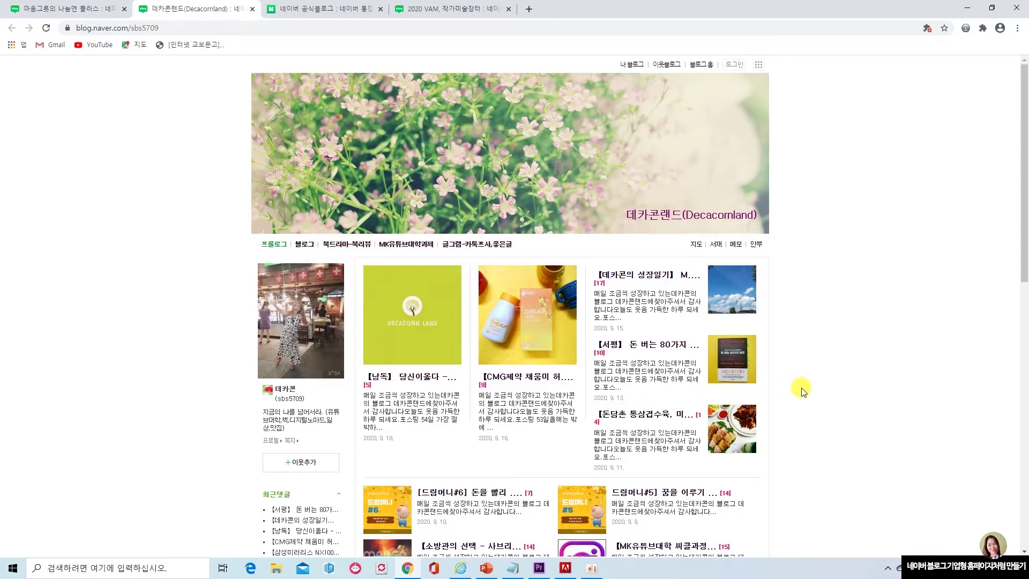
scroll(802, 391, down, 10)
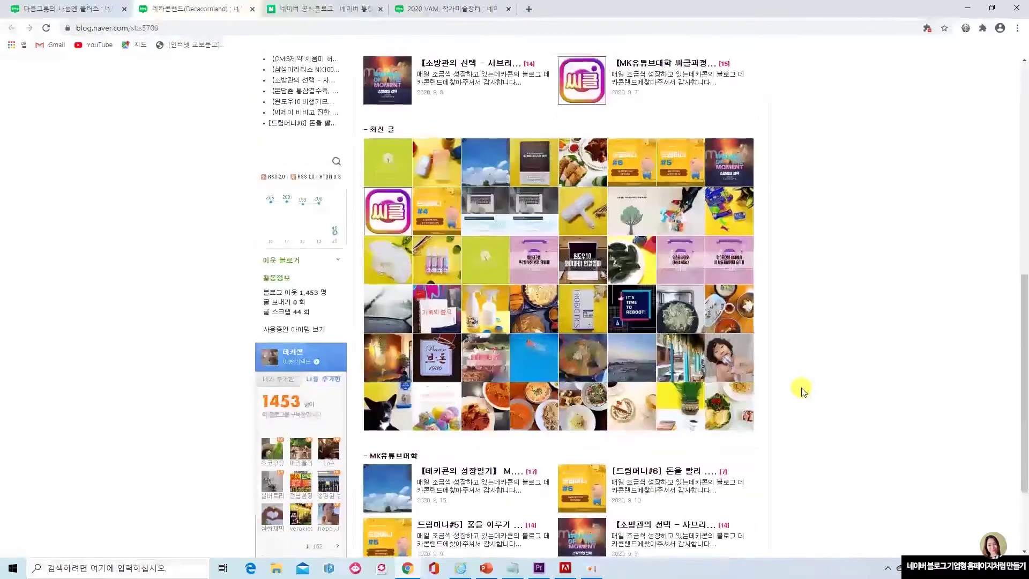
scroll(802, 392, up, 10)
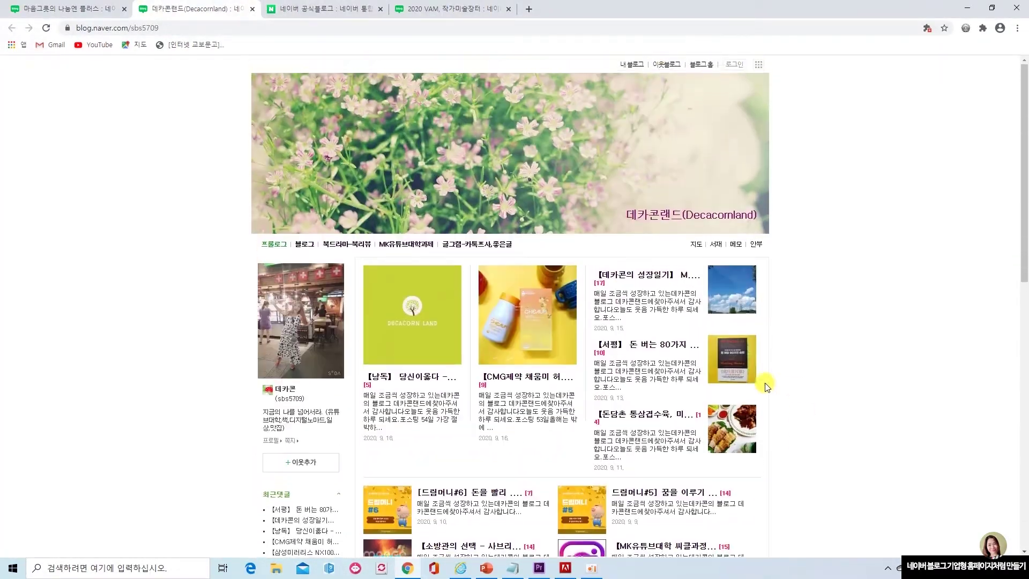
Step: Open the 블로그 view of the Decacornland blog and examine its category list and latest post
click(304, 244)
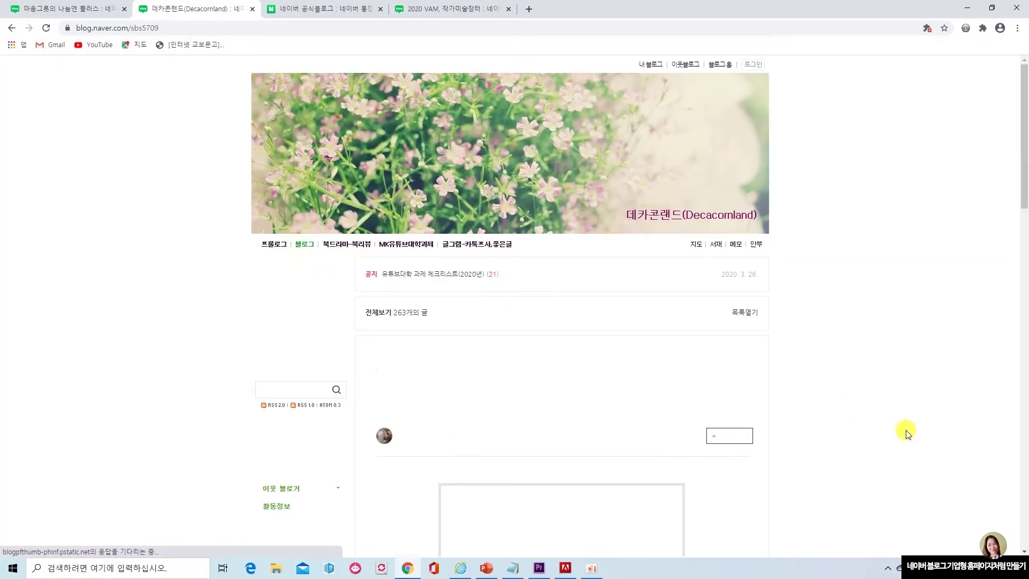
scroll(335, 449, down, 3)
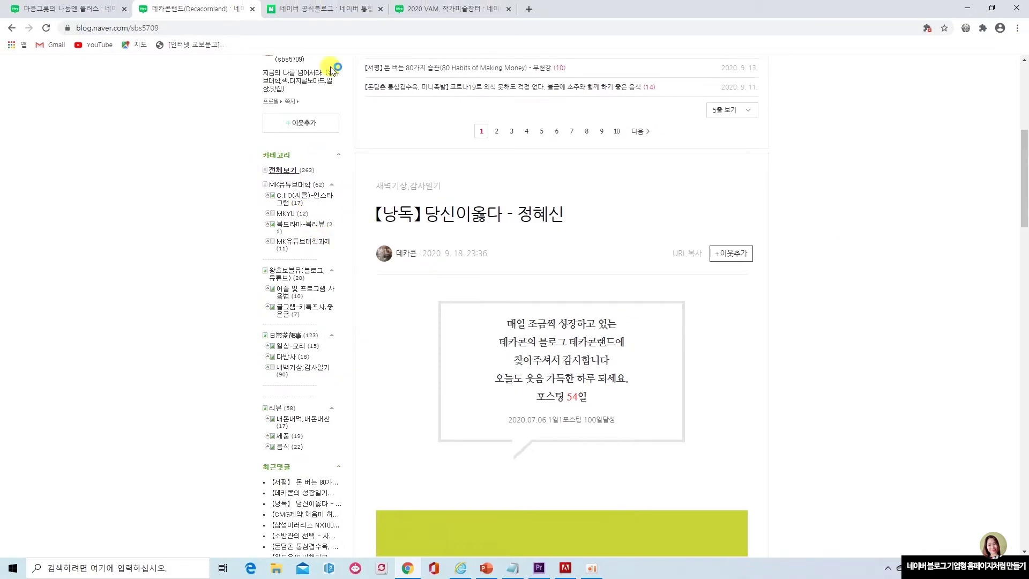
Step: Switch to the 작가미술장터 blog, outline its 블로그 menu item in red and examine the sidebar category list
click(445, 10)
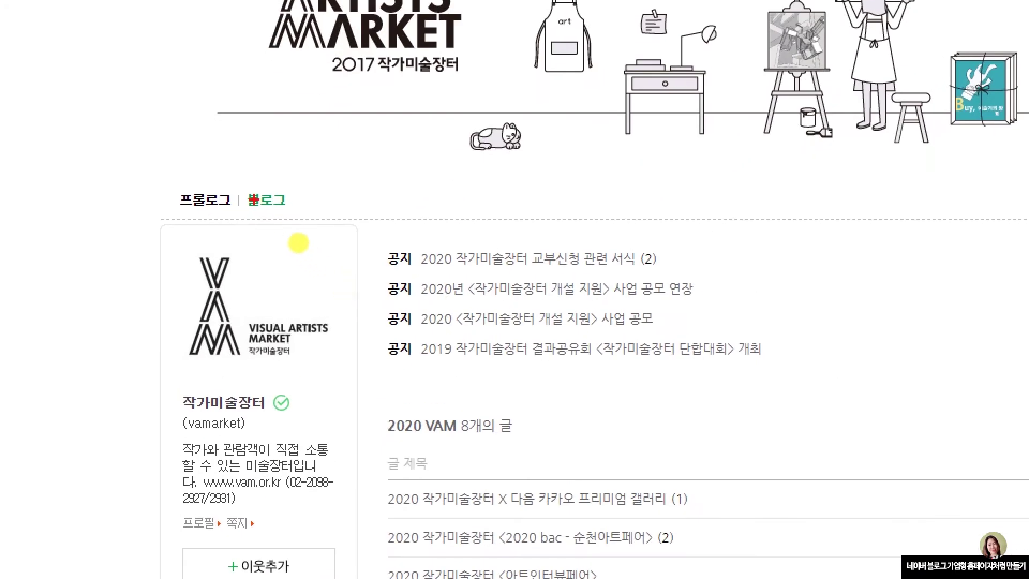
mouse_move(244, 181)
mouse_down()
mouse_move(277, 212)
mouse_move(294, 213)
mouse_up()
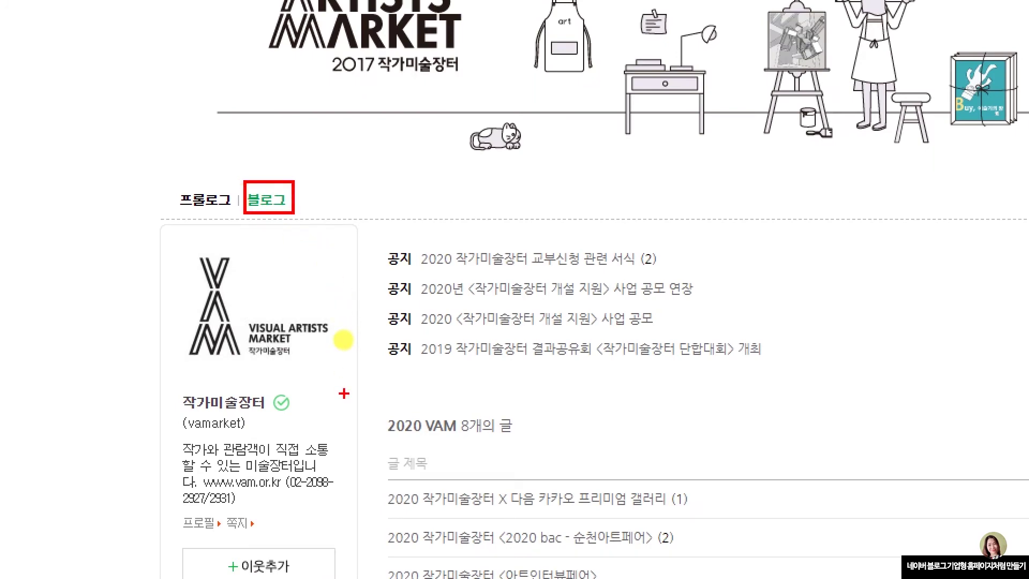
scroll(343, 343, down, 4)
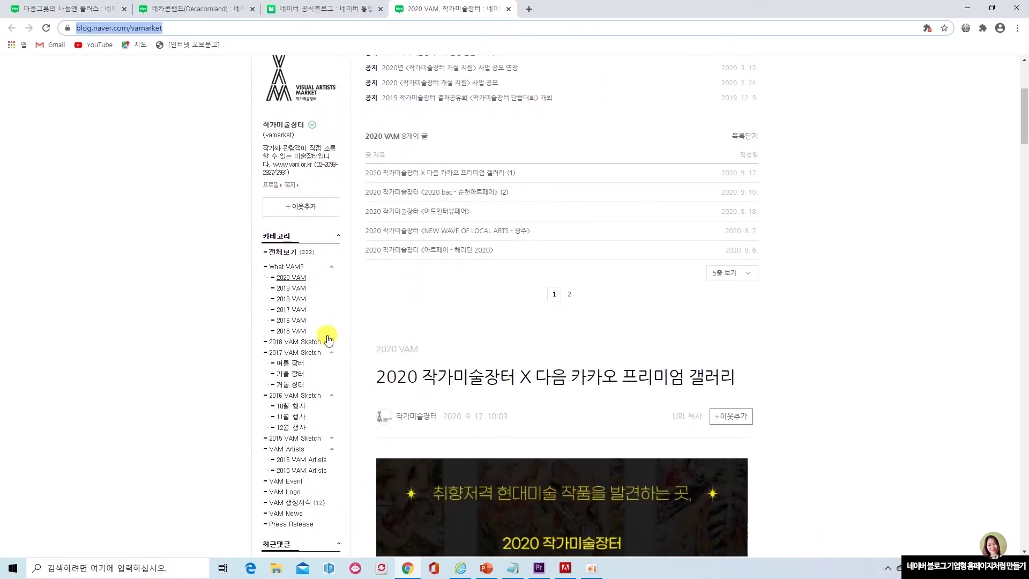
scroll(329, 339, down, 7)
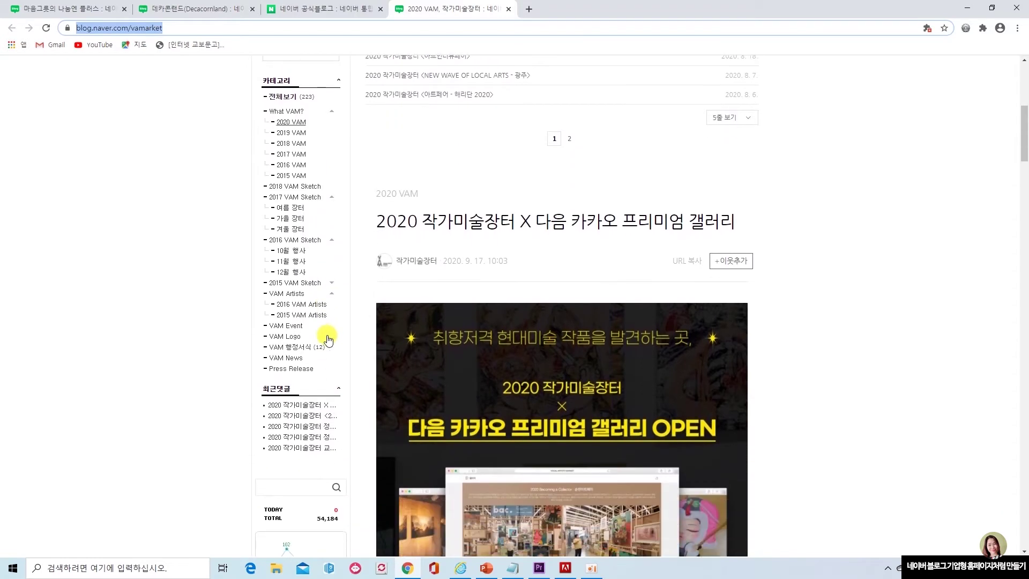
scroll(328, 340, up, 9)
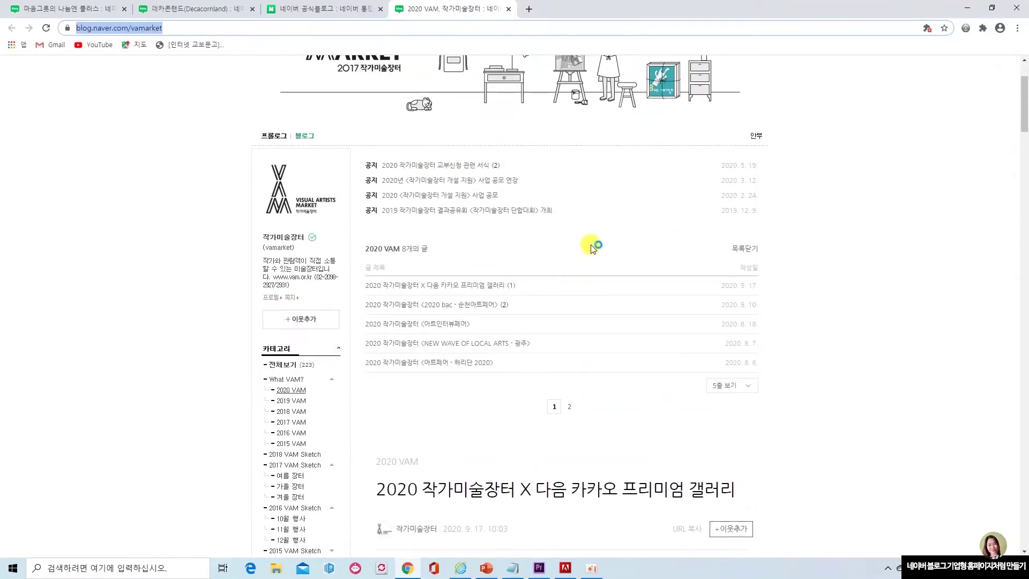
Step: Draw a red downward arrow over the 2020 VAM post list, clear it and browse the full posts stacked below
mouse_move(569, 200)
mouse_down()
mouse_move(568, 517)
mouse_move(593, 481)
mouse_up()
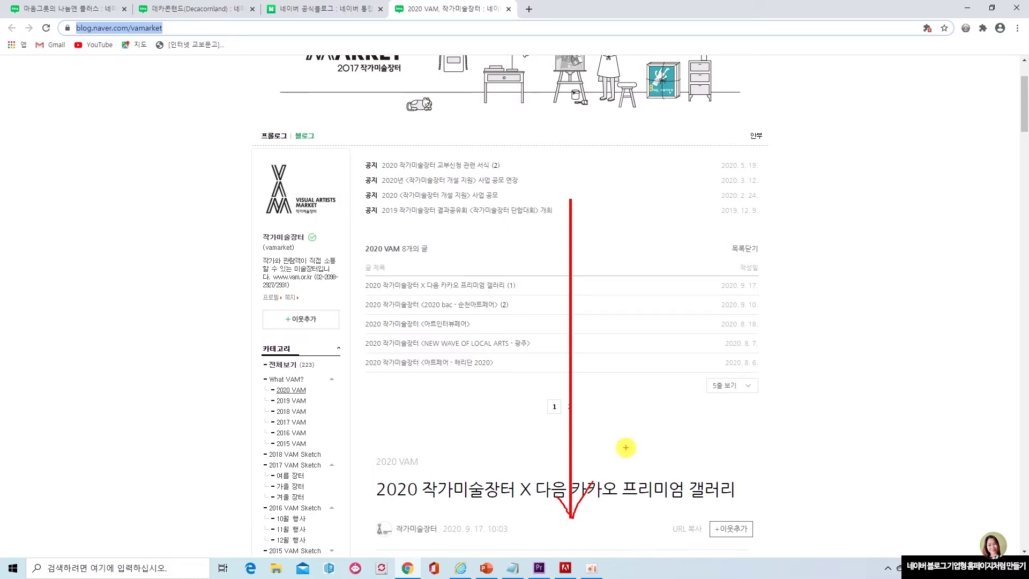
key(Escape)
scroll(601, 244, down, 9)
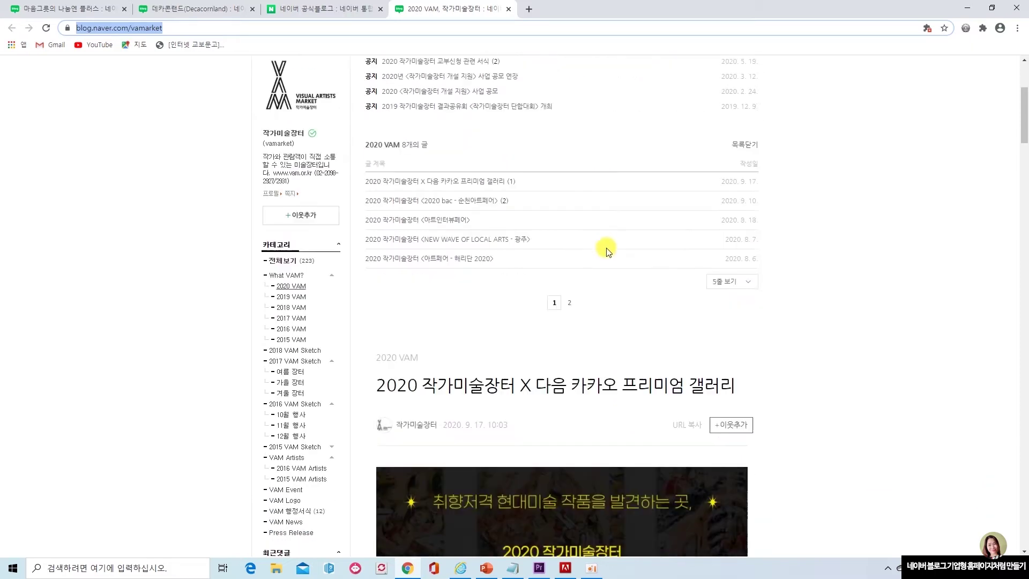
scroll(622, 284, down, 6)
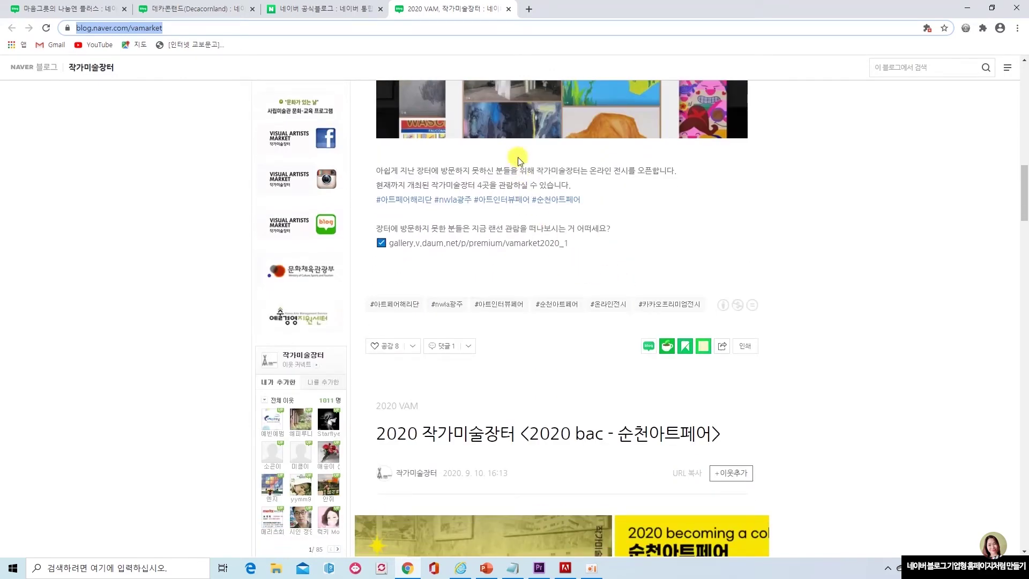
scroll(593, 339, down, 6)
scroll(596, 343, down, 4)
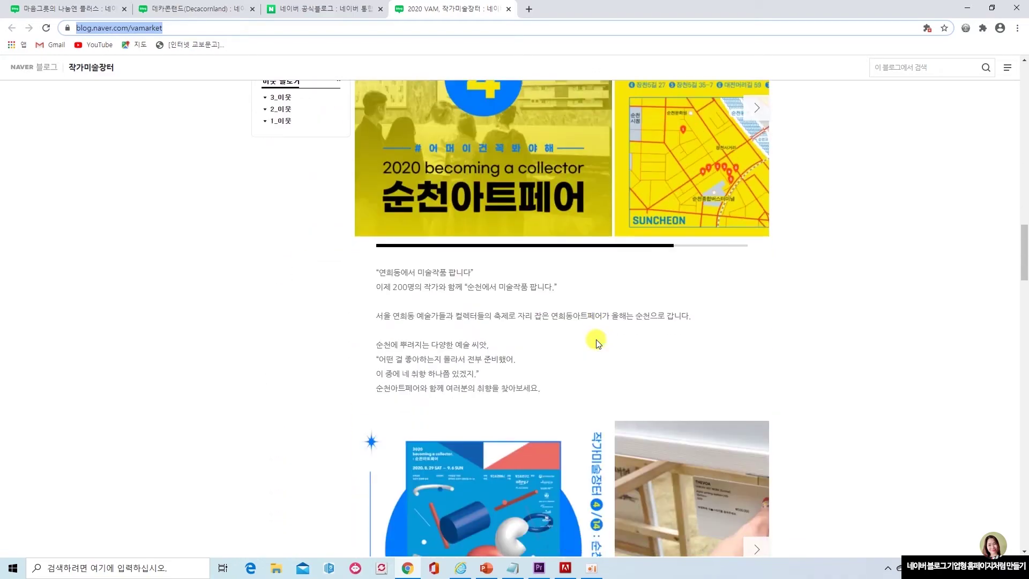
scroll(597, 340, down, 10)
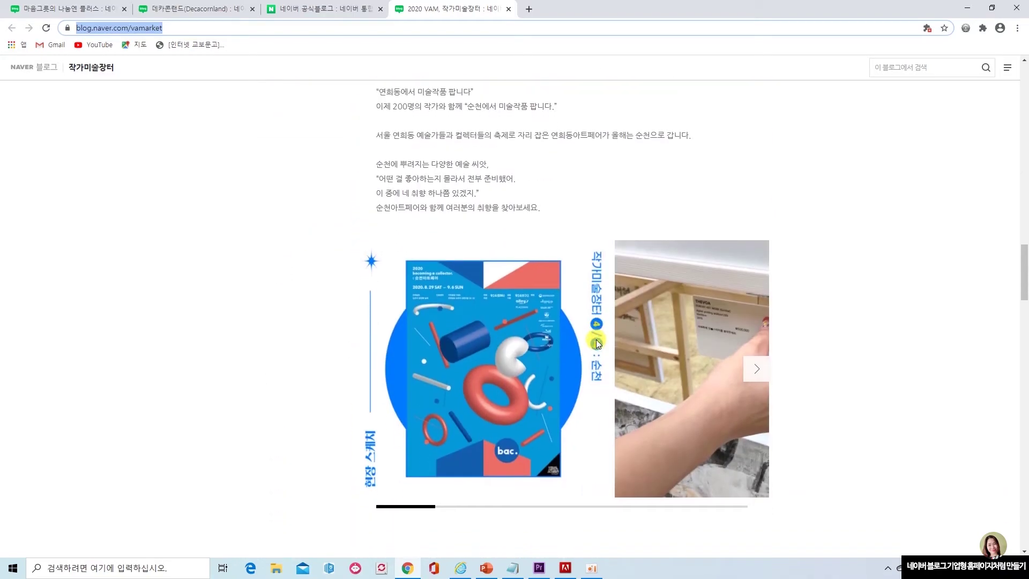
scroll(596, 340, down, 8)
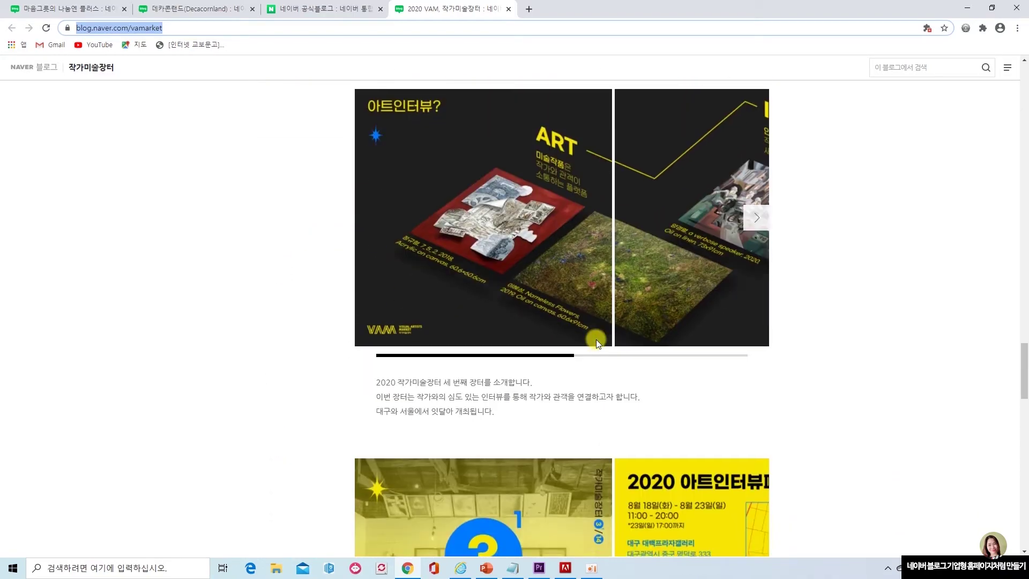
scroll(596, 339, up, 13)
scroll(598, 342, up, 5)
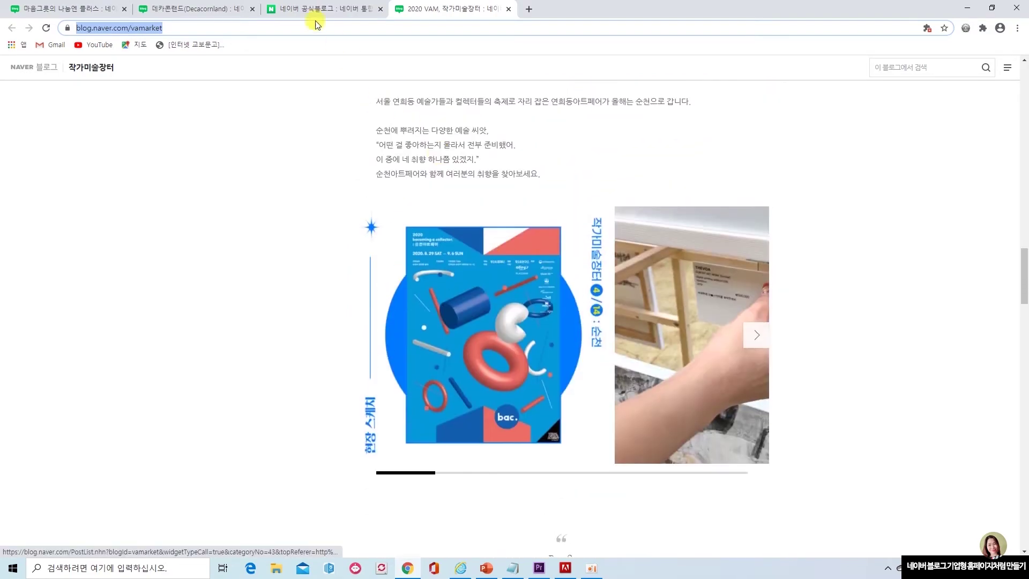
Step: Return to the Decacornland blog, open its 프롤로그 page and examine the featured posts
click(219, 11)
scroll(390, 187, up, 5)
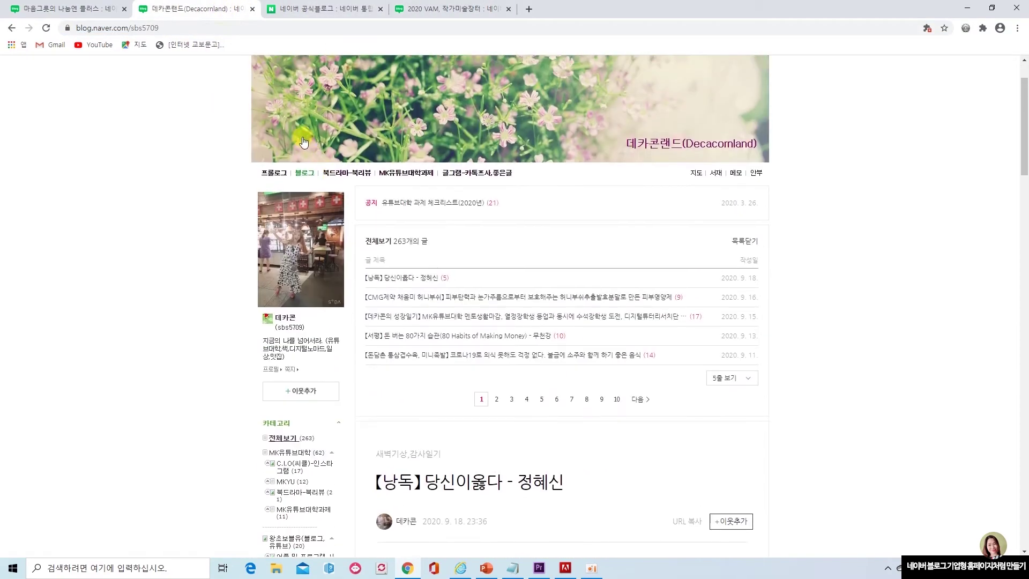
click(272, 171)
scroll(856, 287, down, 3)
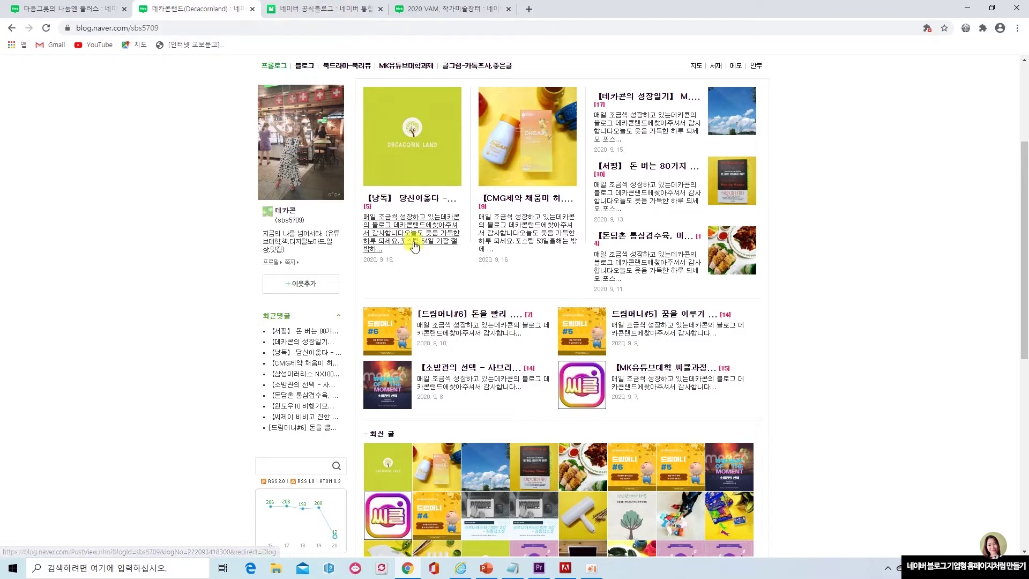
Step: Compare the blog-view layout of the 작가미술장터 blog with the prologue layout of the Decacornland blog
click(330, 22)
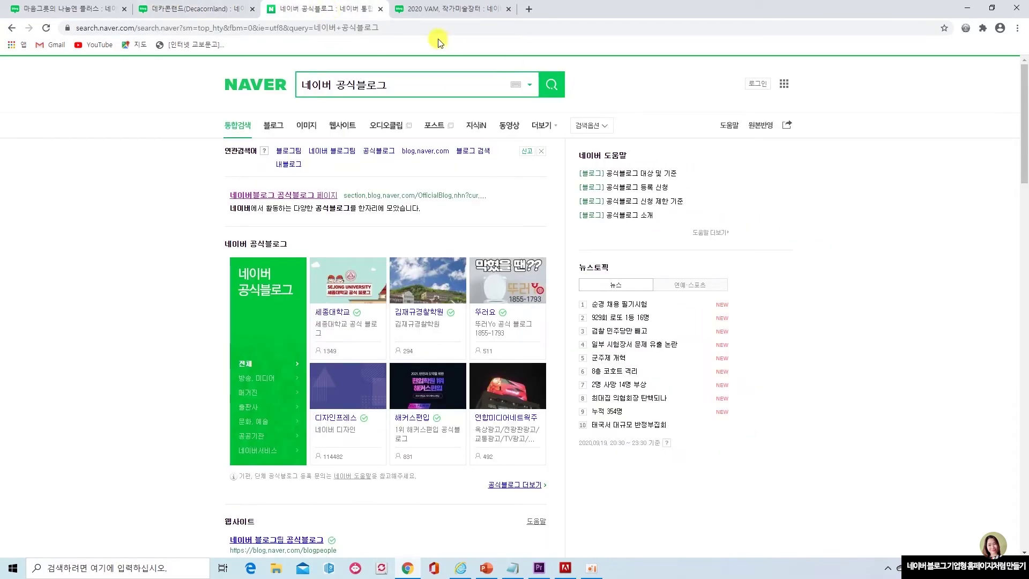
click(456, 15)
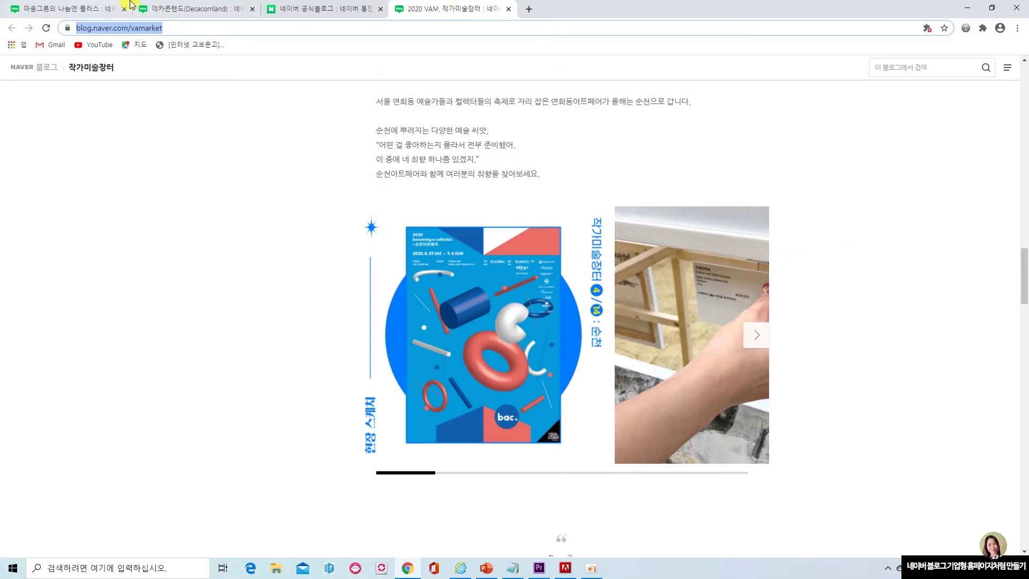
click(184, 12)
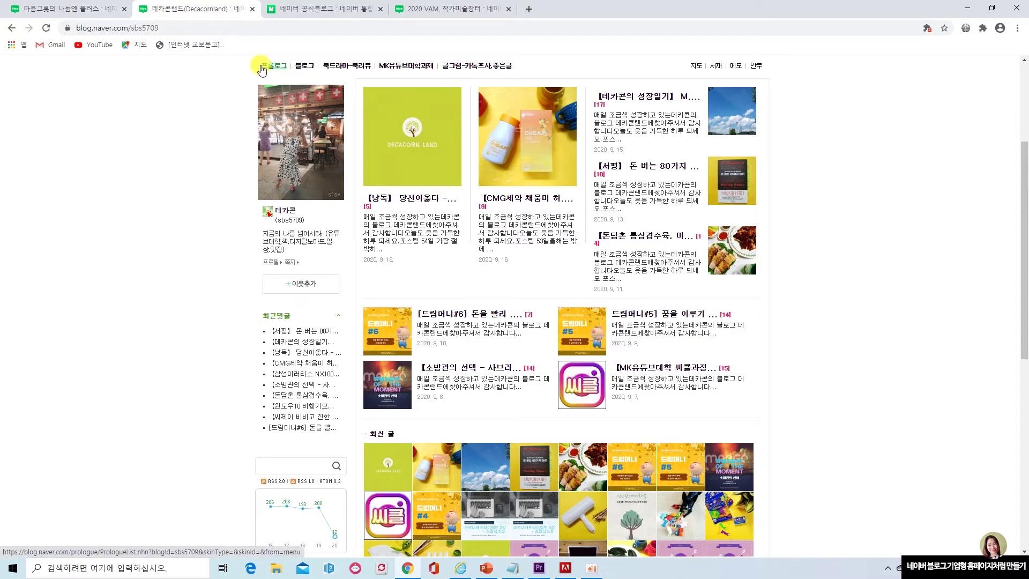
click(455, 12)
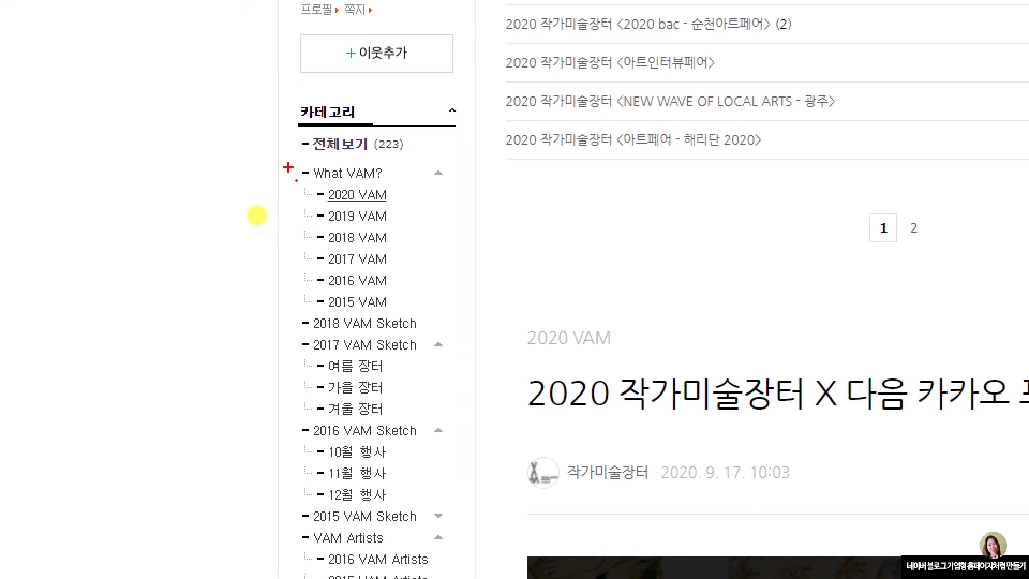
Step: Outline What VAM? and 2017 VAM Sketch with their subcategories in red in the 작가미술장터 category list and clear the marks
mouse_move(295, 159)
mouse_down()
mouse_move(335, 181)
mouse_move(392, 182)
mouse_up()
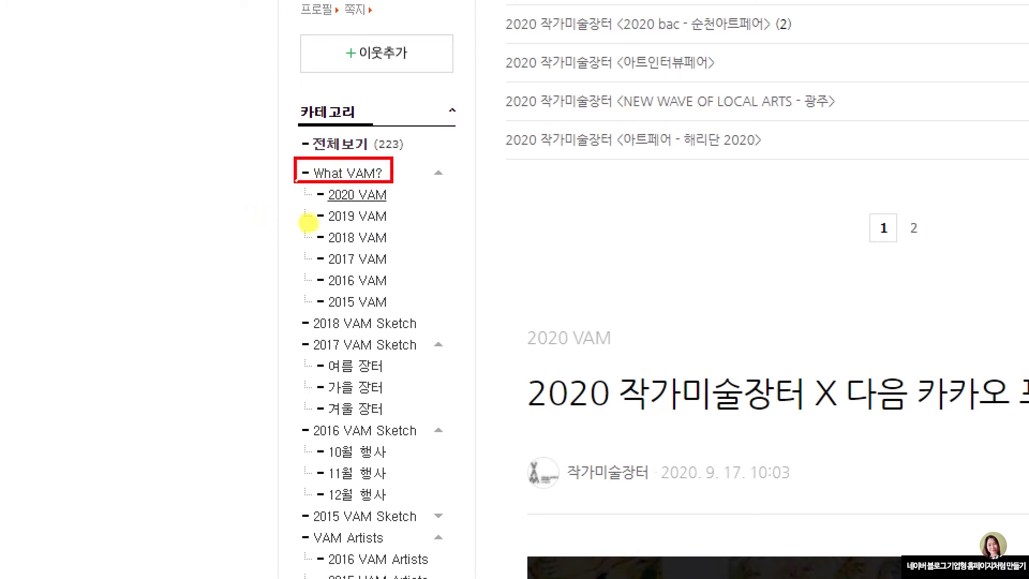
mouse_move(314, 182)
mouse_down()
mouse_move(337, 252)
mouse_move(389, 312)
mouse_up()
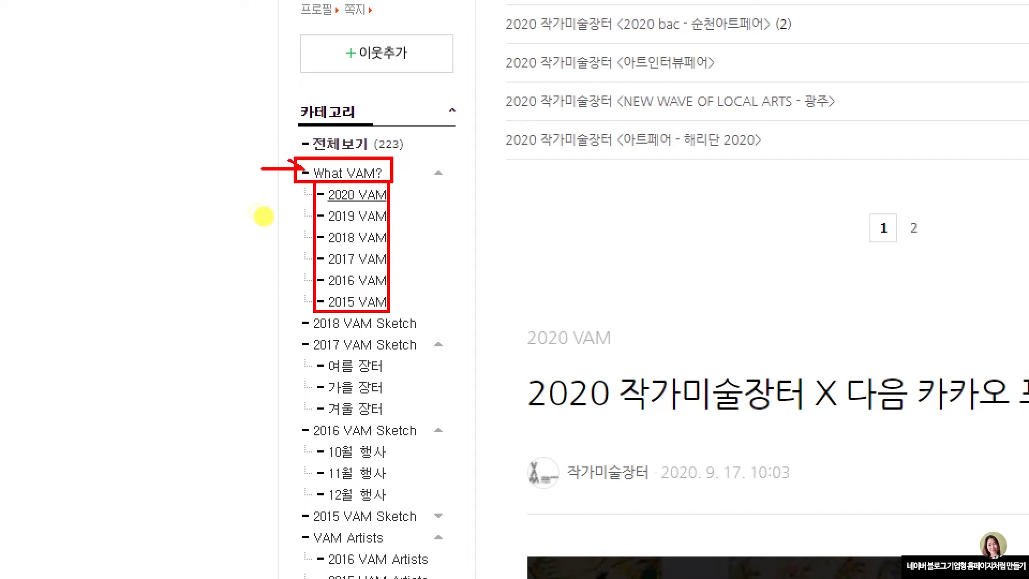
drag(329, 298, 316, 277)
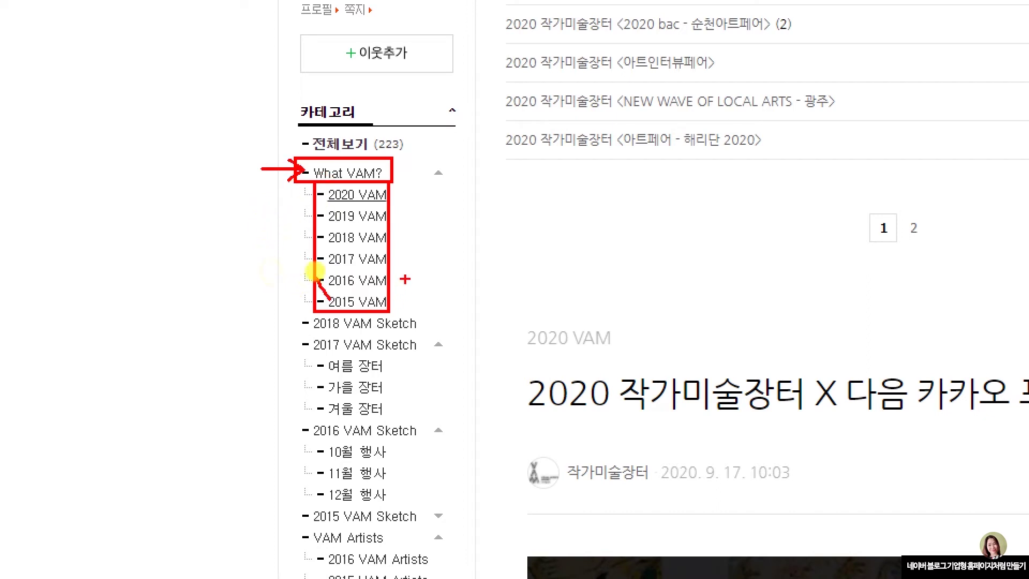
mouse_move(295, 336)
mouse_down()
mouse_move(370, 357)
mouse_move(431, 355)
mouse_up()
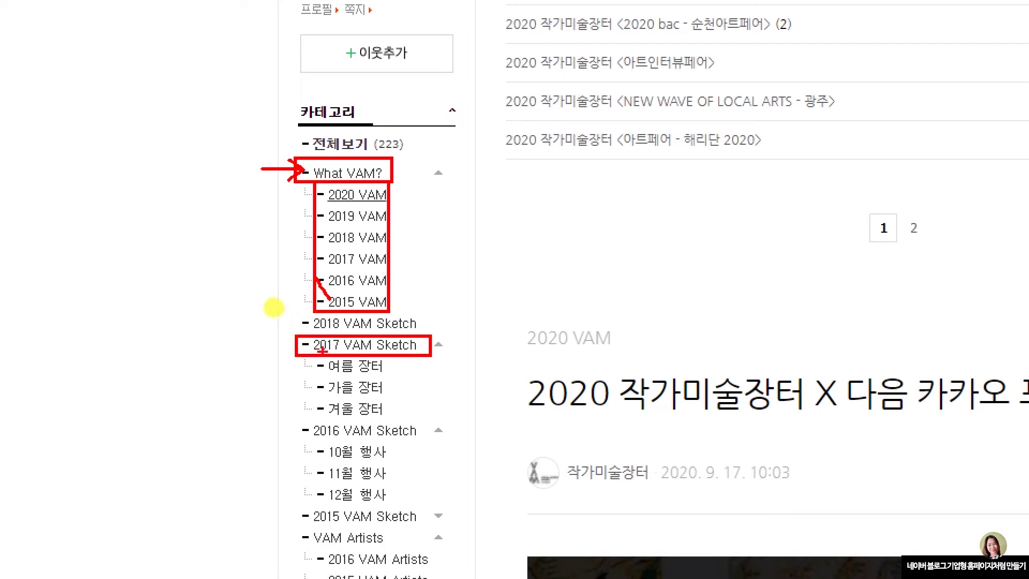
drag(316, 356, 390, 417)
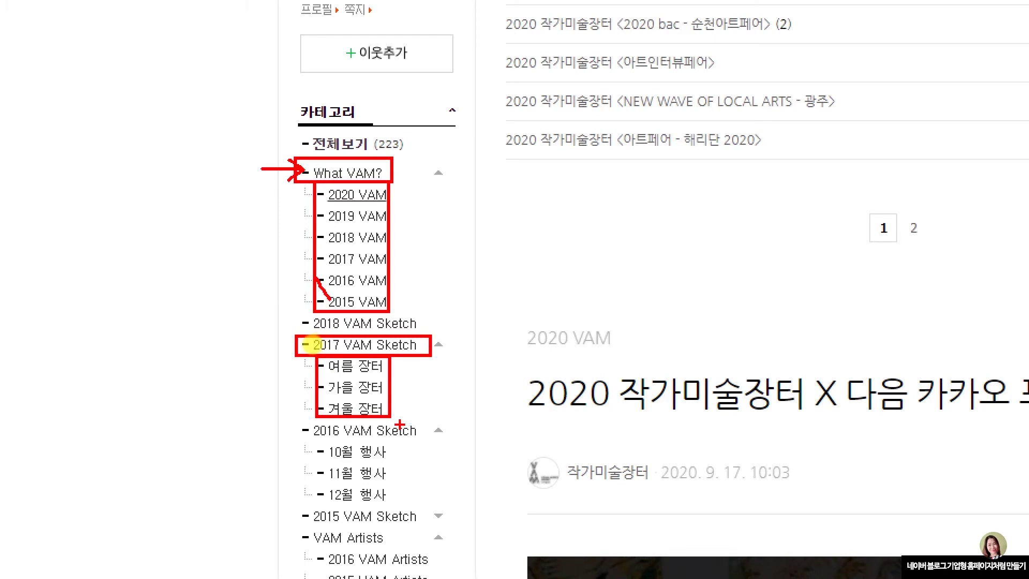
key(Escape)
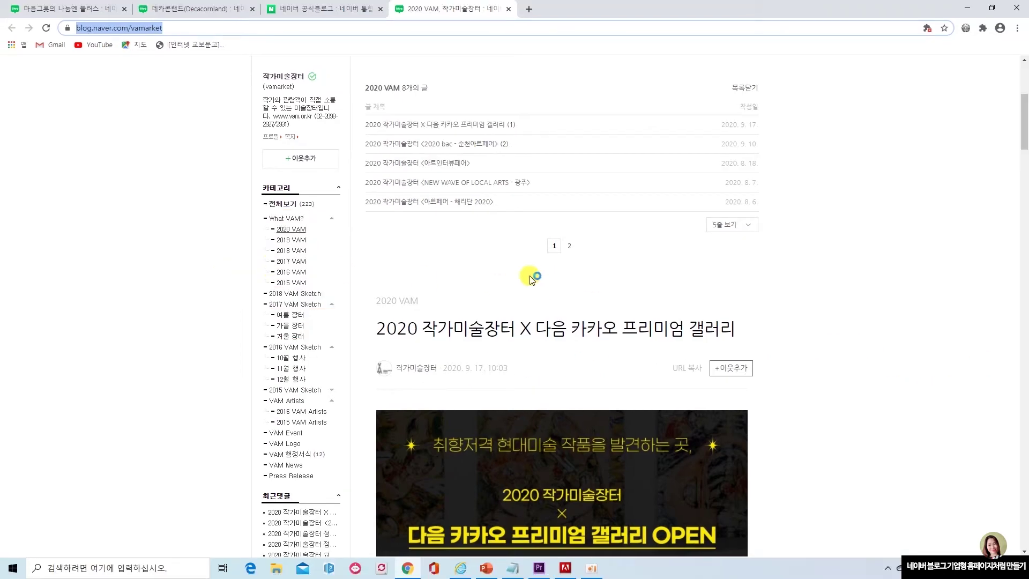
Step: Open the 드로잉습작 category of the 마음그릇의 나눔엔 플러스 blog, mark the first eight album thumbnails in red and clear the marks
click(298, 230)
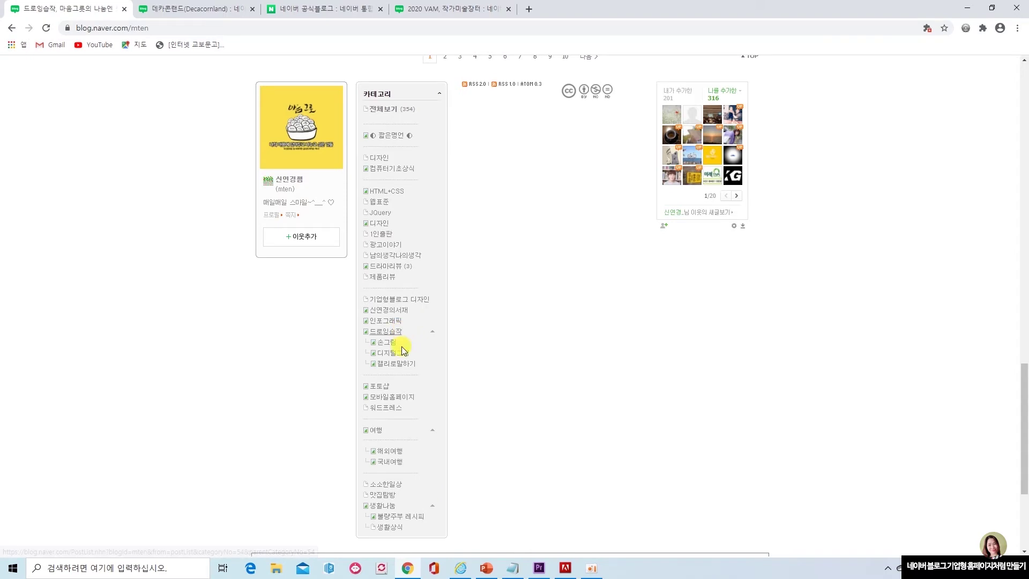
click(392, 336)
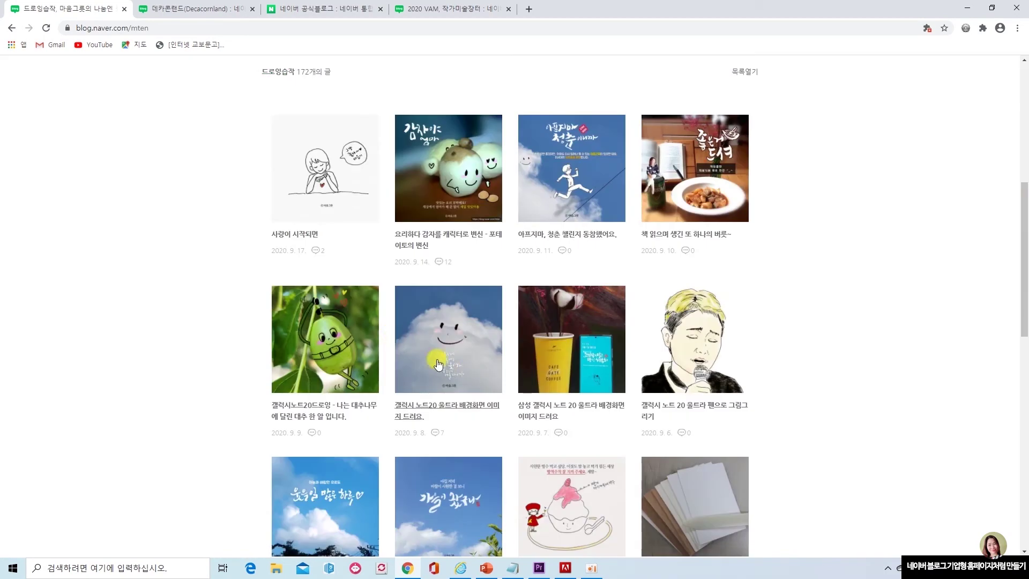
drag(333, 146, 355, 149)
drag(425, 156, 443, 188)
drag(579, 167, 591, 192)
drag(659, 159, 683, 194)
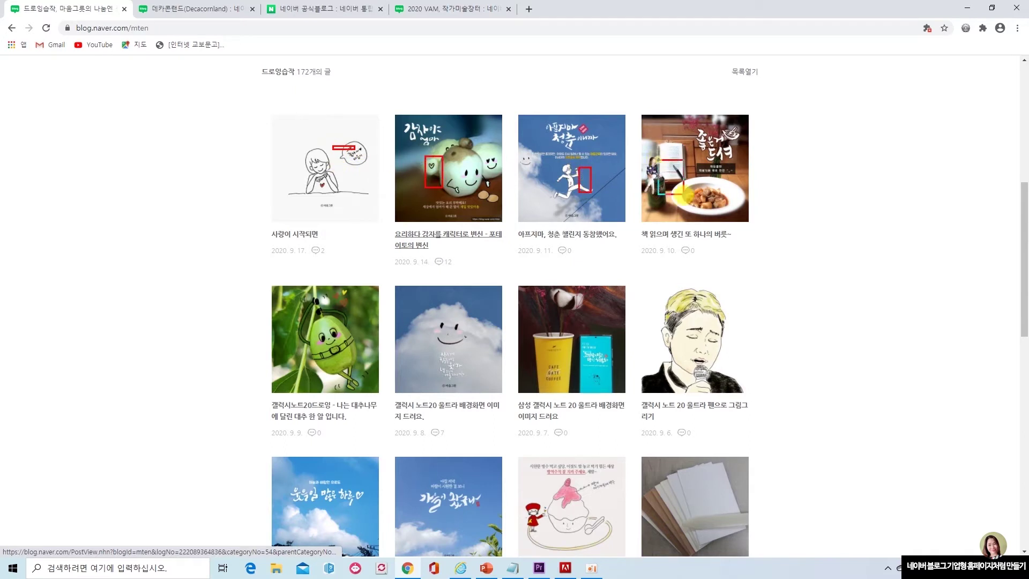
drag(315, 351, 327, 368)
drag(443, 338, 458, 359)
drag(591, 338, 606, 369)
drag(679, 343, 696, 376)
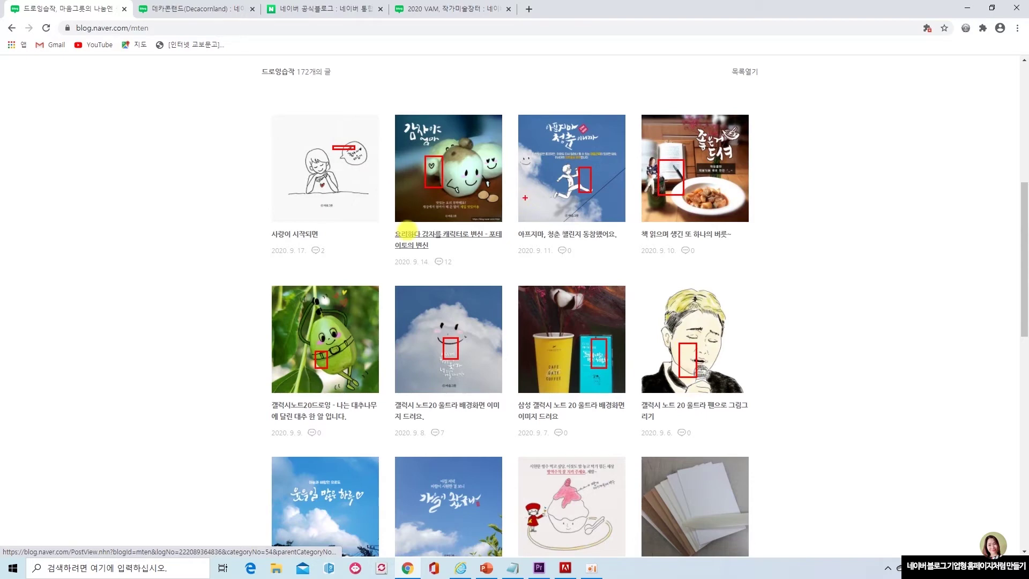
key(Escape)
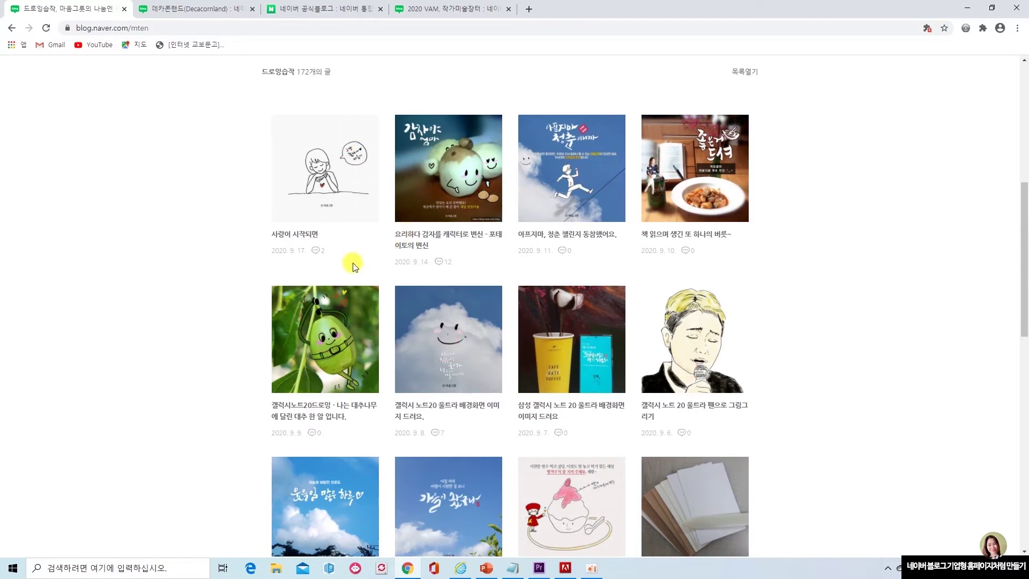
Step: Expand the blog's category list, open the 광고이야기 category and browse its full posts stacked one below another
click(12, 29)
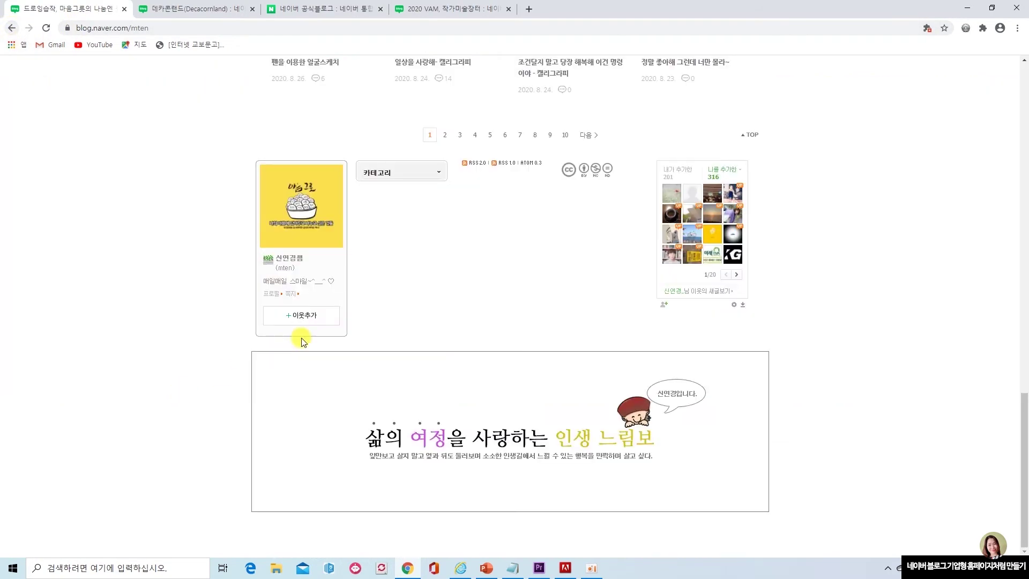
click(441, 174)
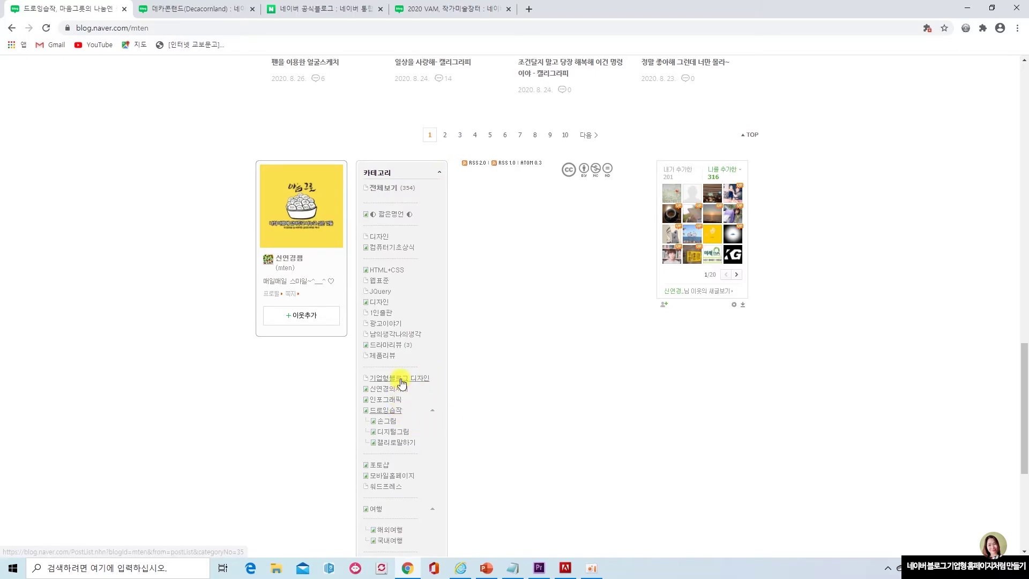
click(390, 325)
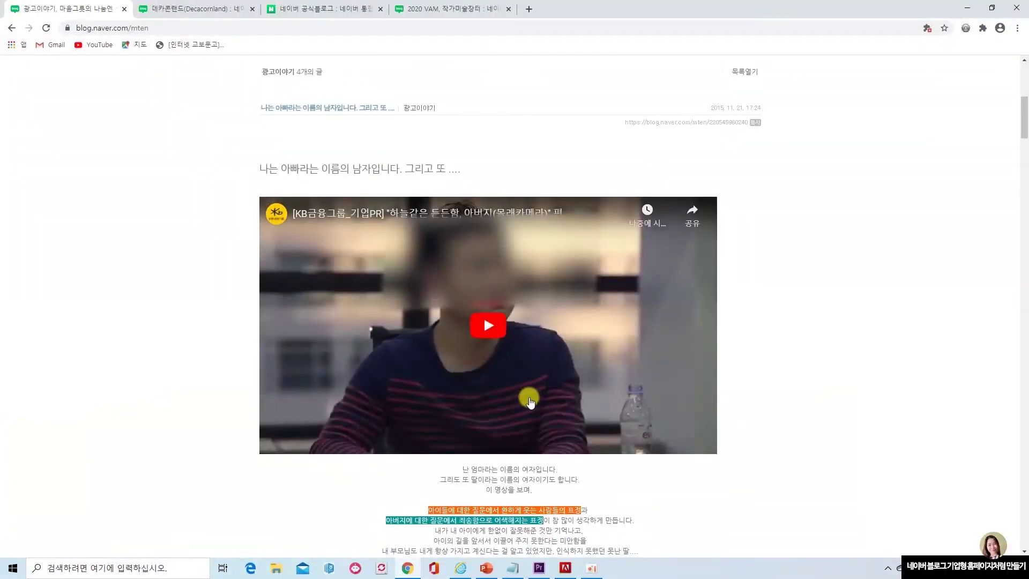
scroll(529, 402, down, 10)
scroll(530, 402, down, 20)
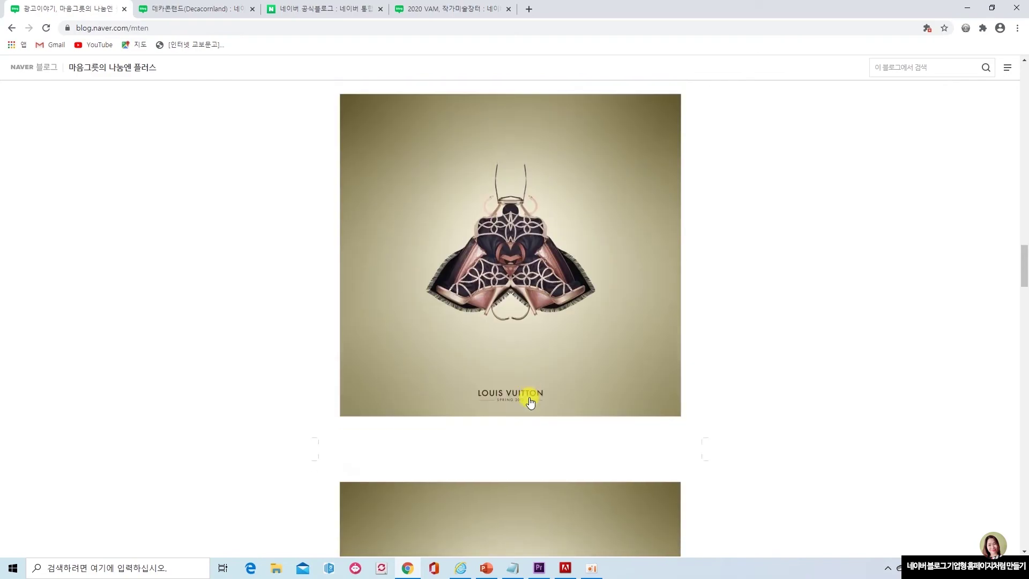
scroll(530, 402, down, 20)
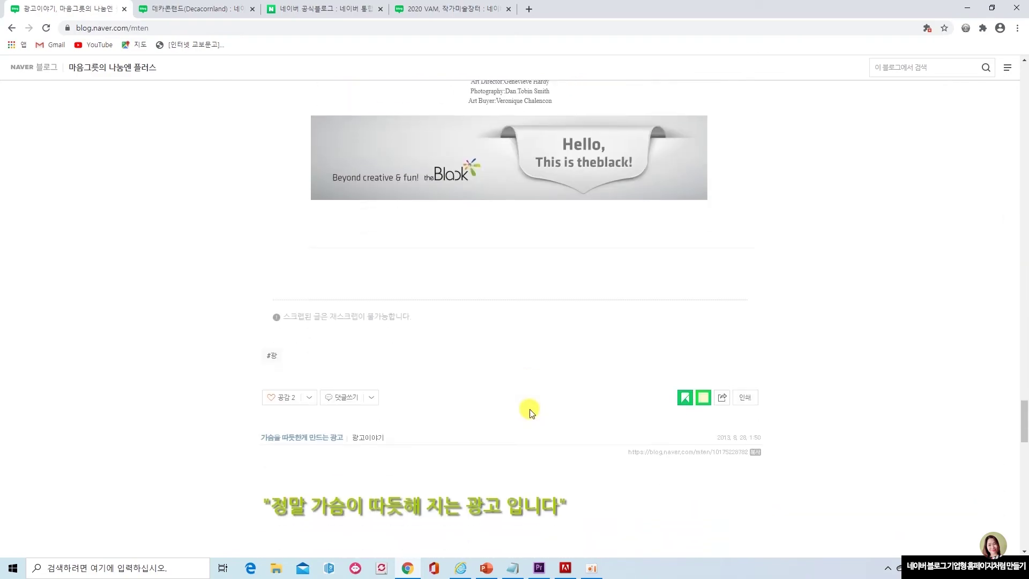
scroll(531, 411, down, 5)
scroll(529, 409, down, 18)
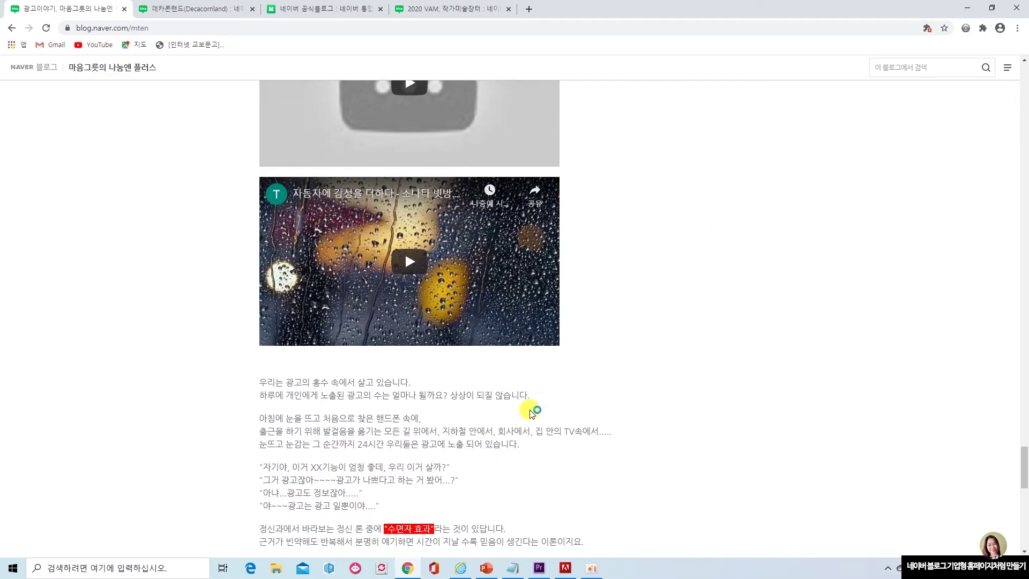
scroll(530, 409, up, 20)
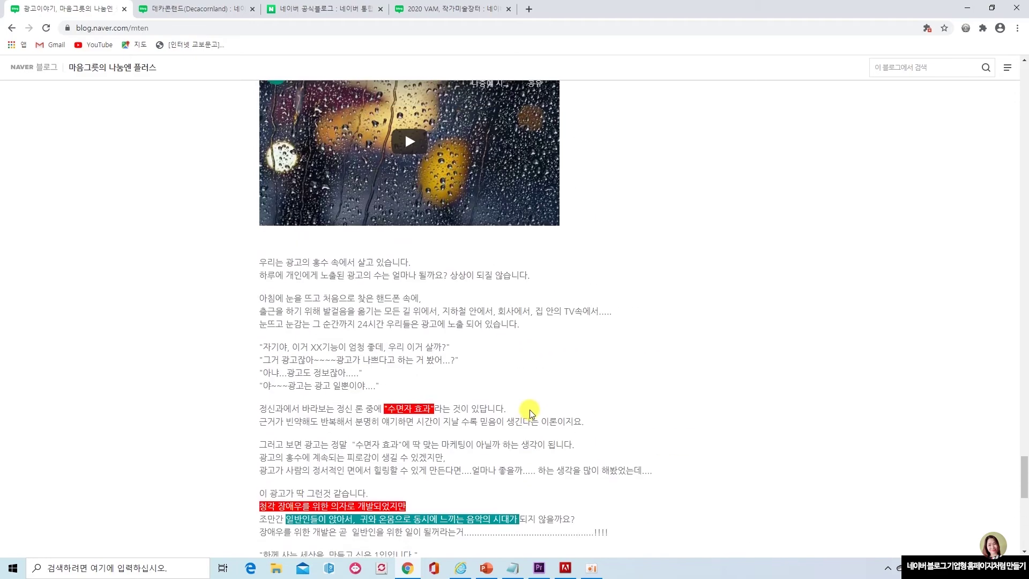
scroll(522, 405, up, 7)
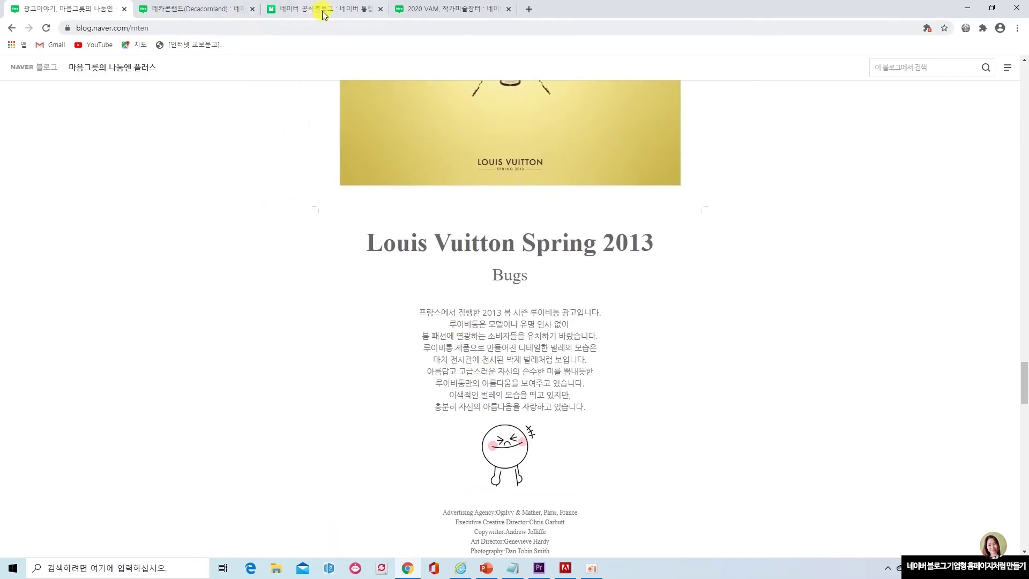
Step: Return to the 드로잉습작 category and examine its album-style post thumbnails
click(45, 29)
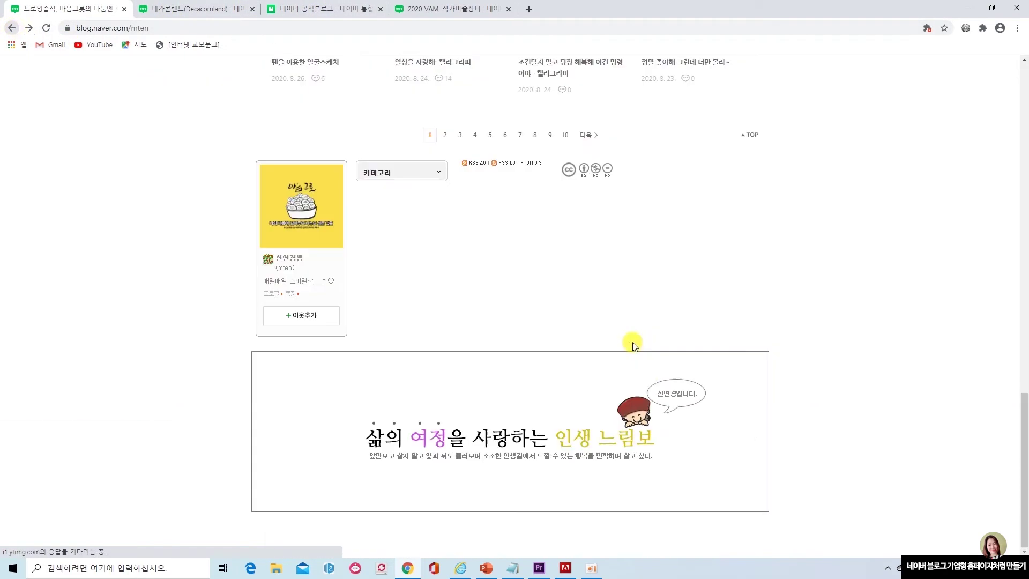
scroll(866, 356, up, 12)
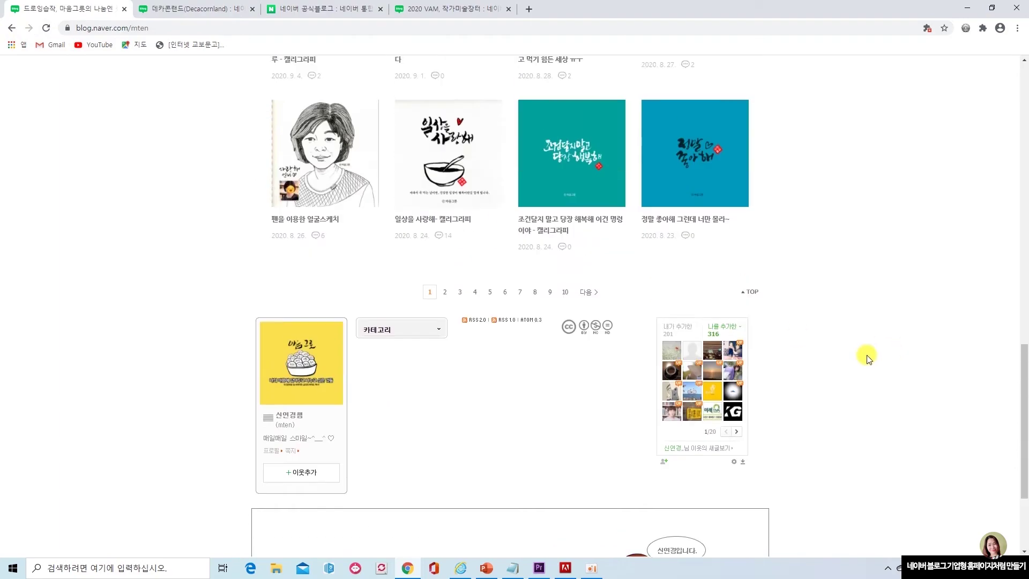
scroll(867, 357, up, 5)
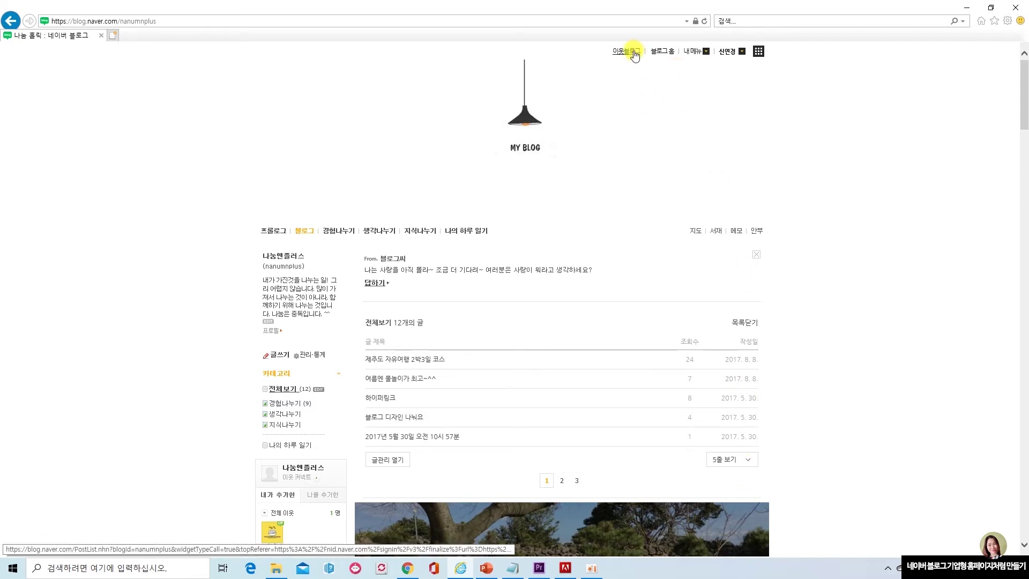
click(213, 21)
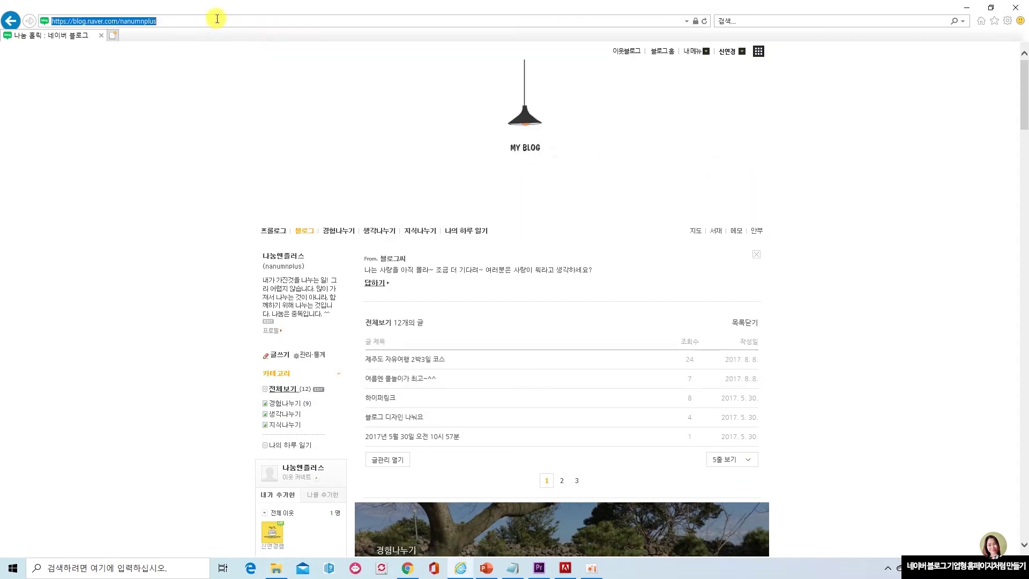
text(www.naver.com/)
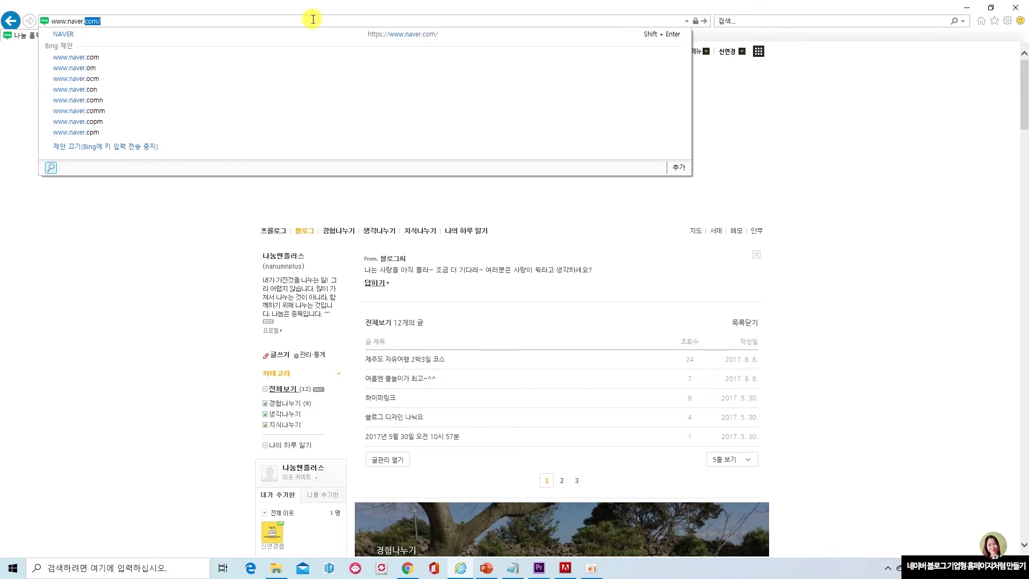
key(Return)
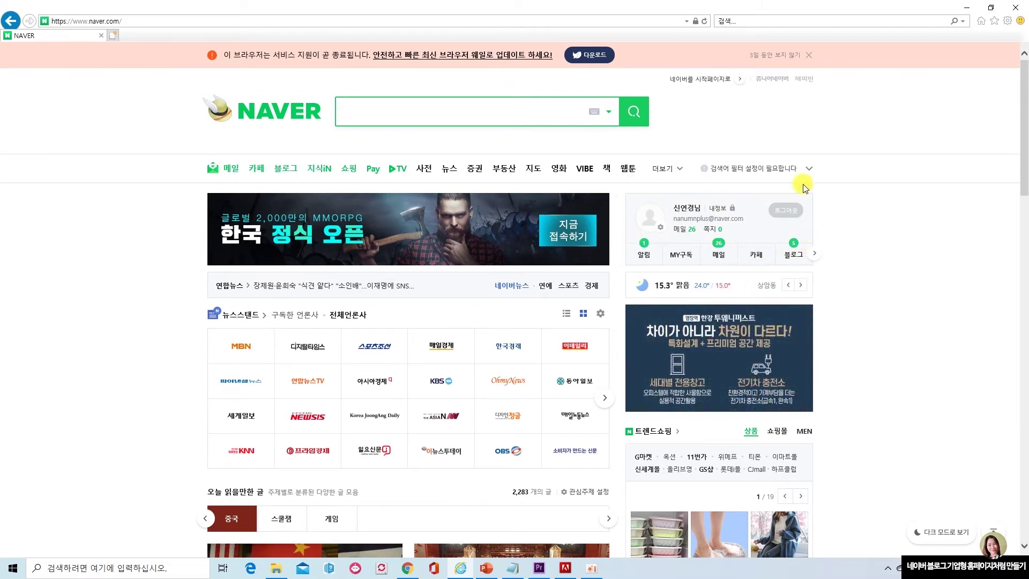
Step: Log out of Naver and log back in with the account ID and password
click(793, 213)
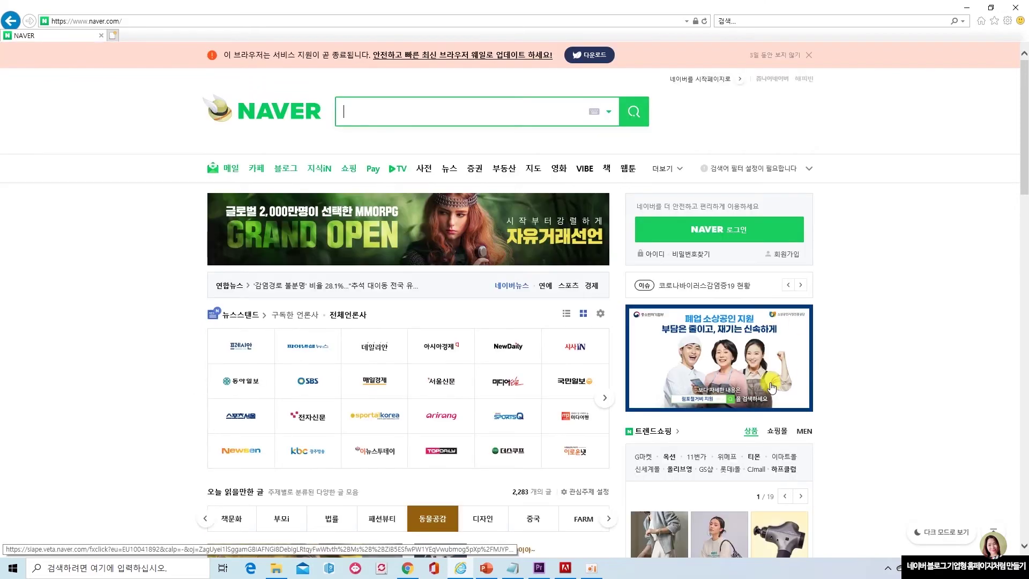
click(728, 230)
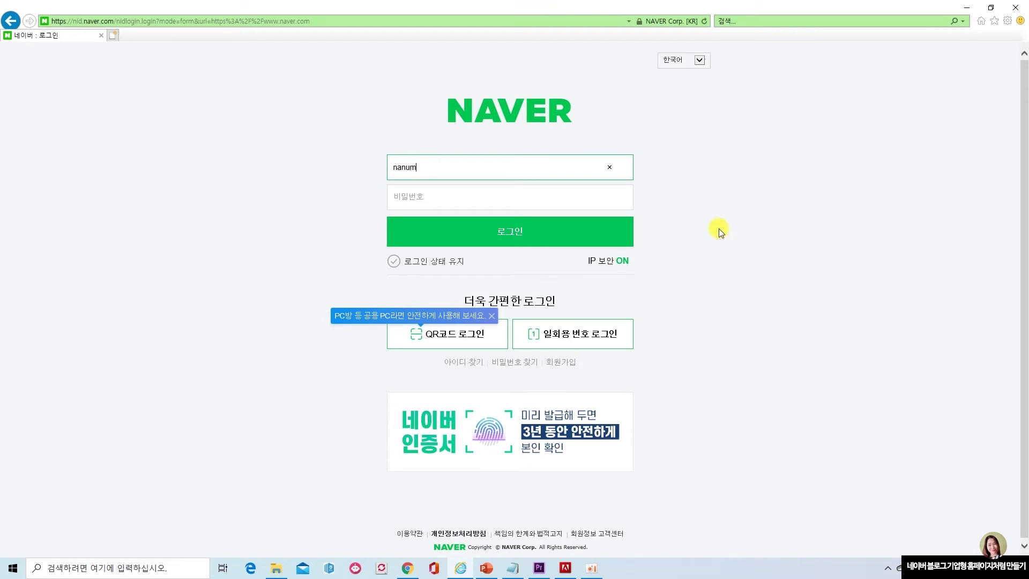
key(Tab)
key(Return)
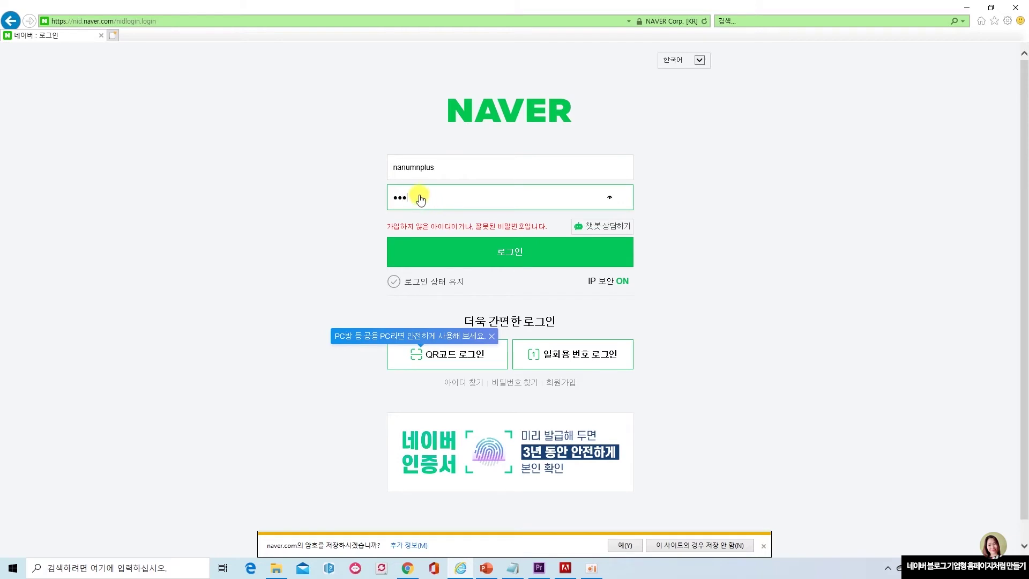
key(Return)
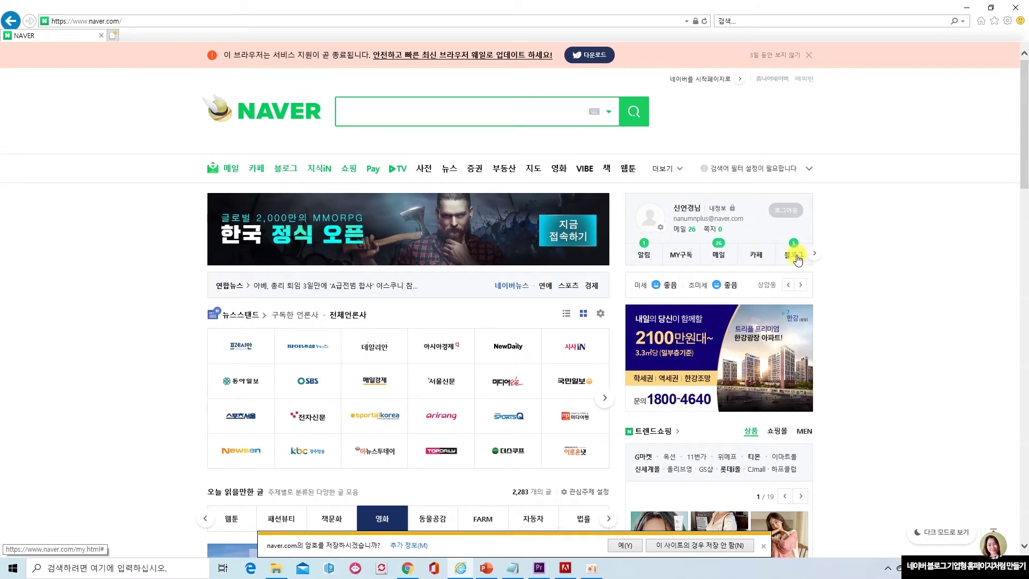
Step: Open 내 블로그 from the account's 블로그 section and close the 블로그 모먼트 챌린지 popup
click(797, 257)
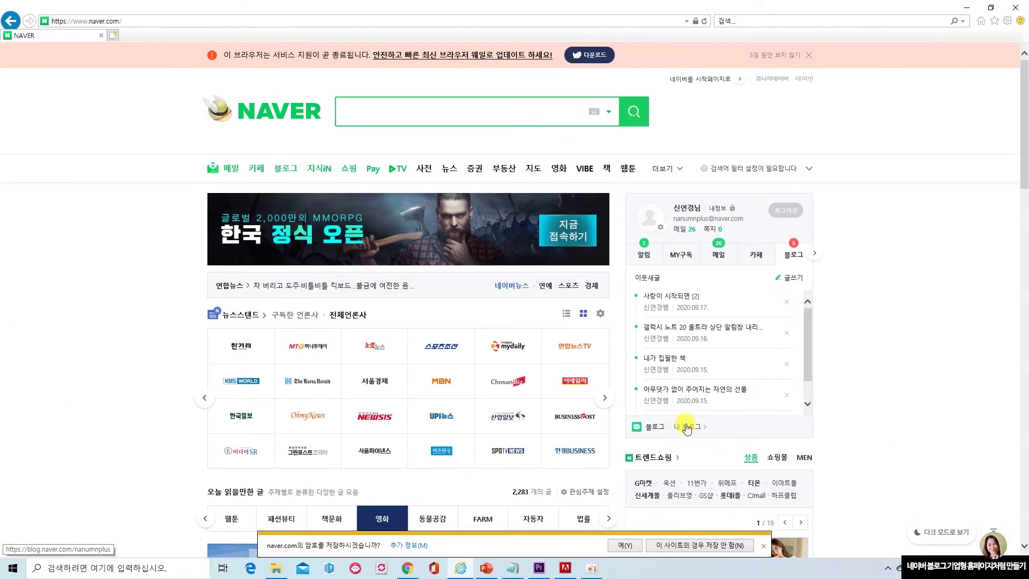
click(686, 428)
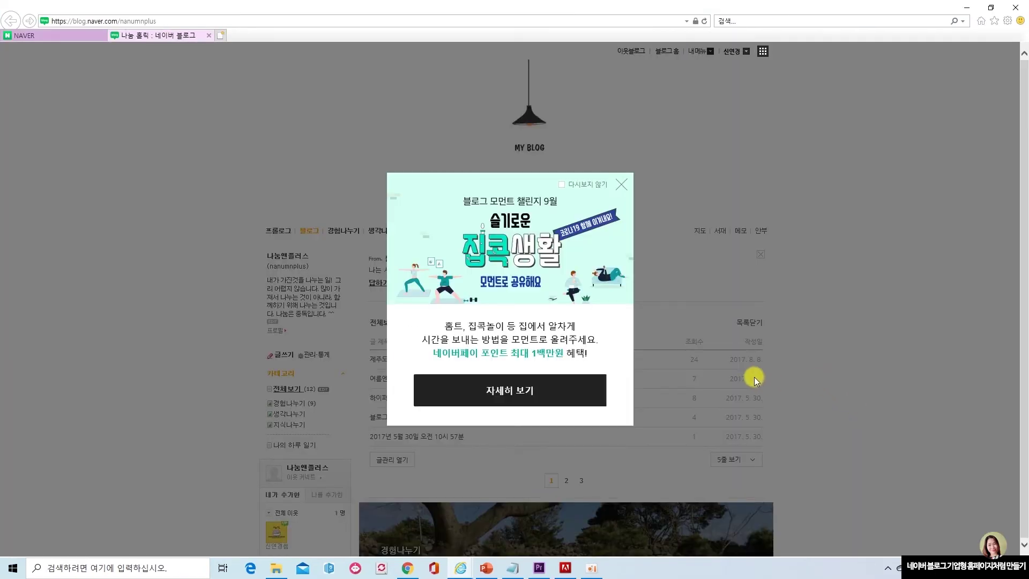
click(665, 223)
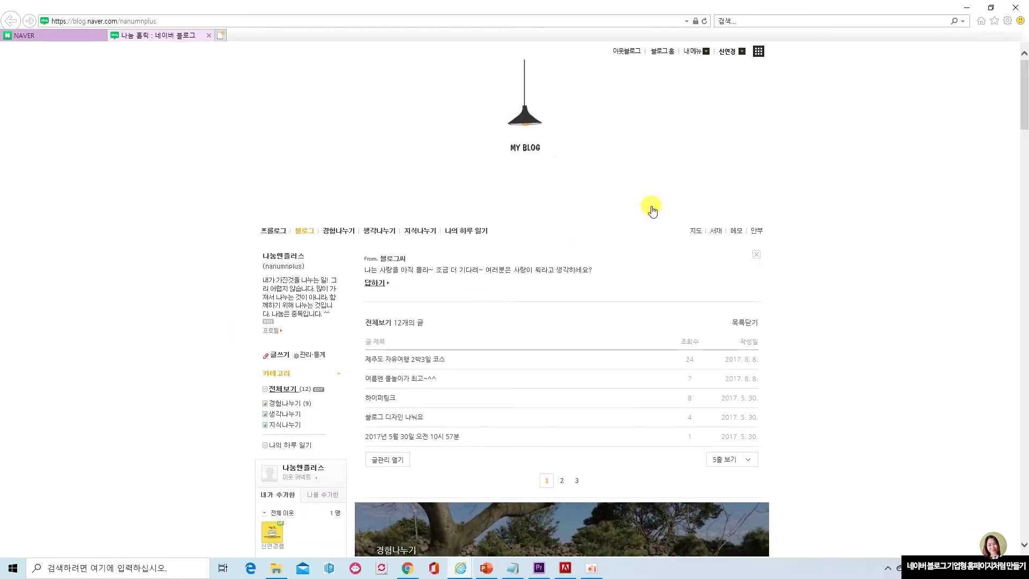
Step: Expand 내 메뉴 on the blog, outline its 관리 item in red and clear the mark
click(698, 52)
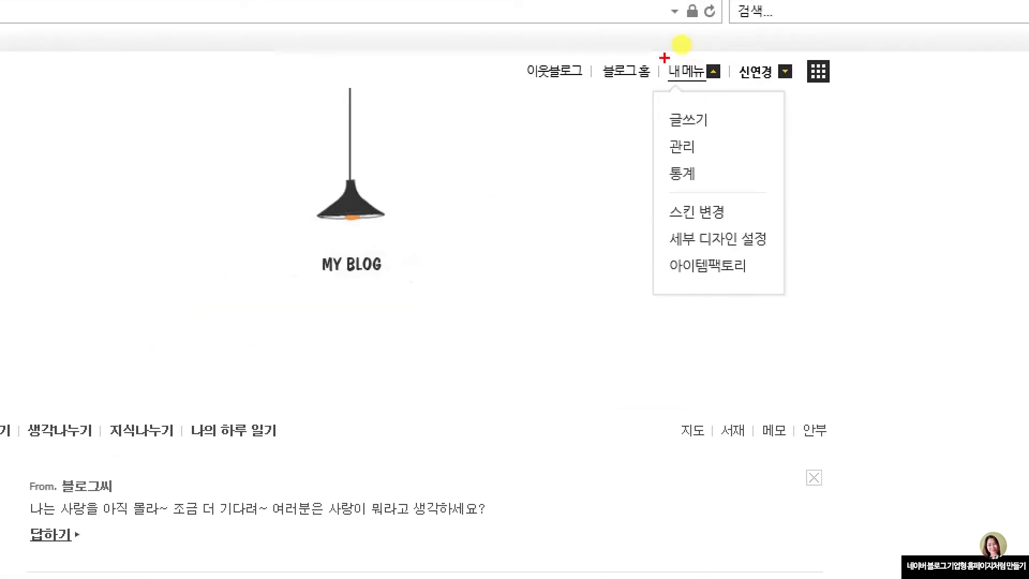
drag(649, 128, 711, 155)
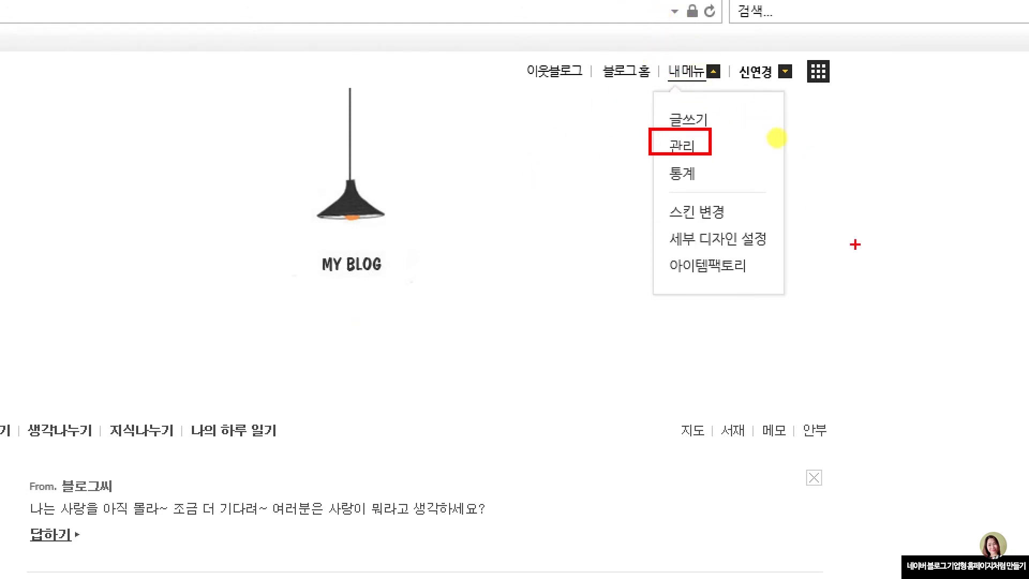
key(Escape)
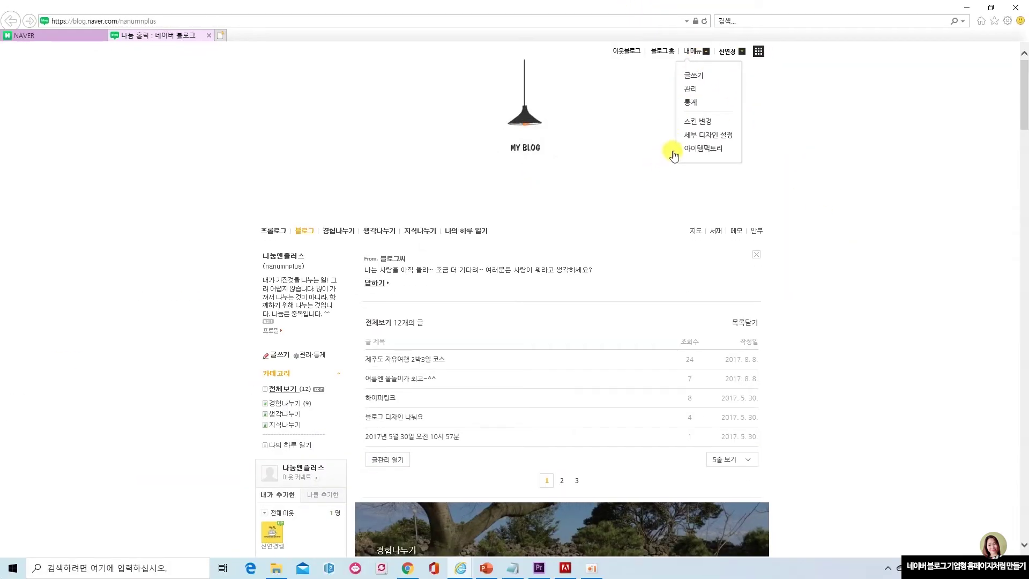
Step: Open the blog's 관리 page and outline its header, 기본 설정 and 블로그 정보 in red
click(694, 90)
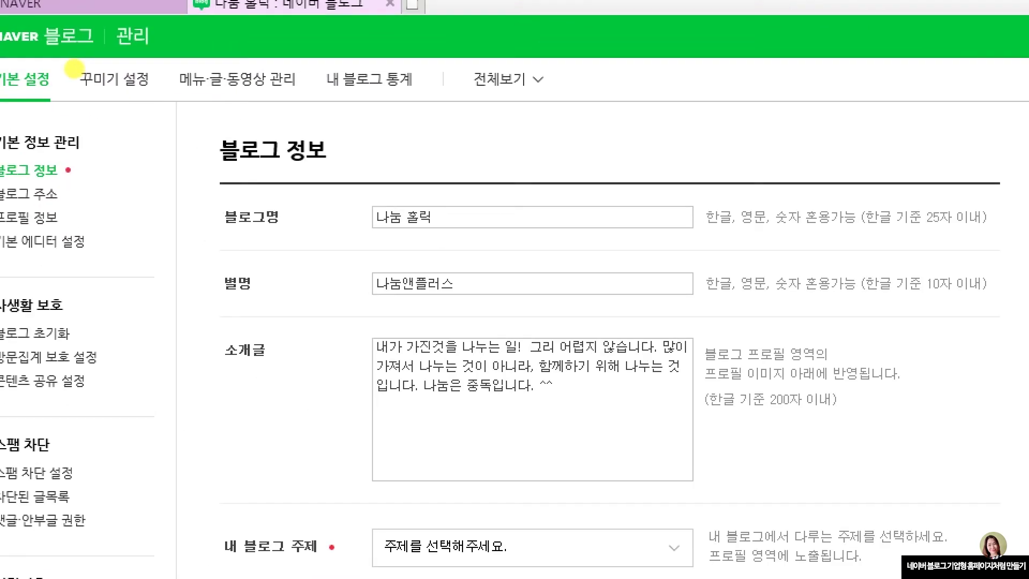
drag(9, 50, 183, 93)
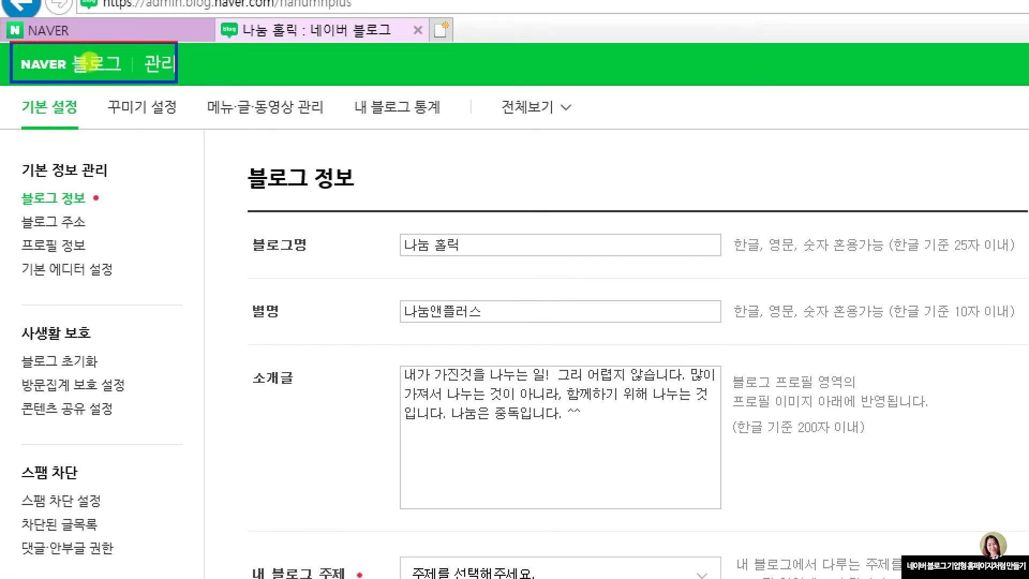
drag(8, 92, 82, 131)
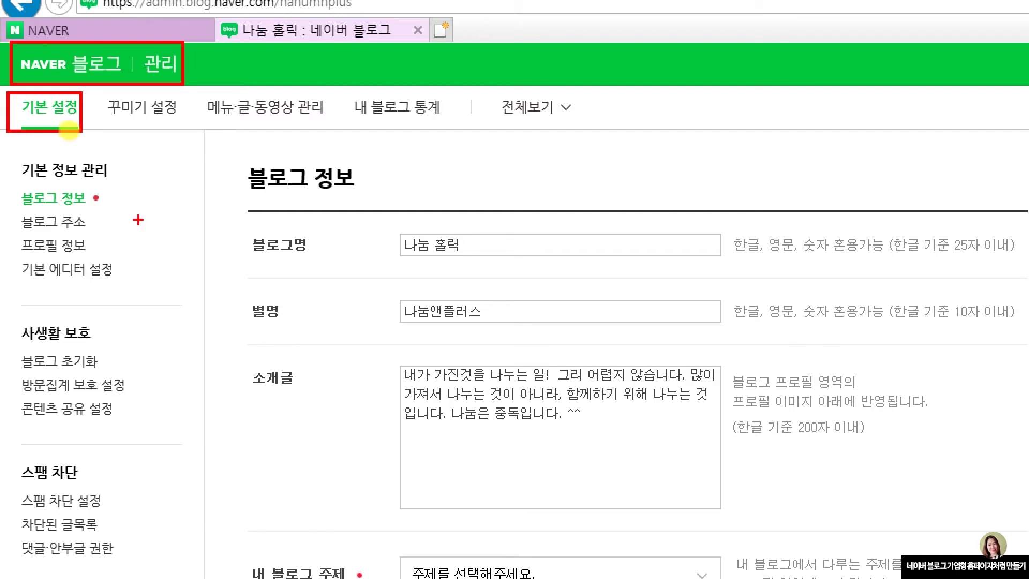
drag(15, 181, 101, 208)
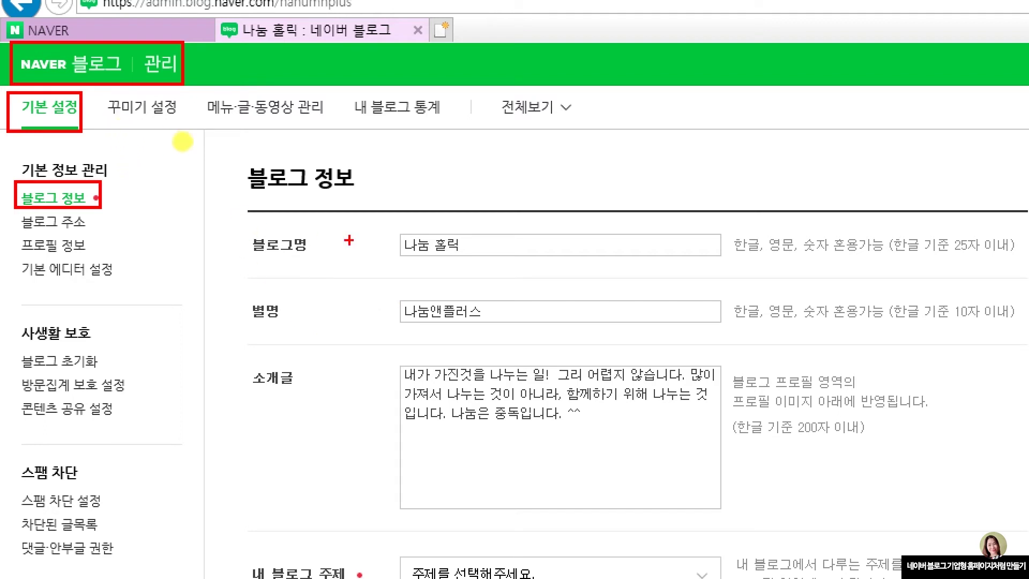
Step: Mark the 블로그명, 별명 and 소개글 fields with red lines and clear all the marks
drag(393, 230, 397, 260)
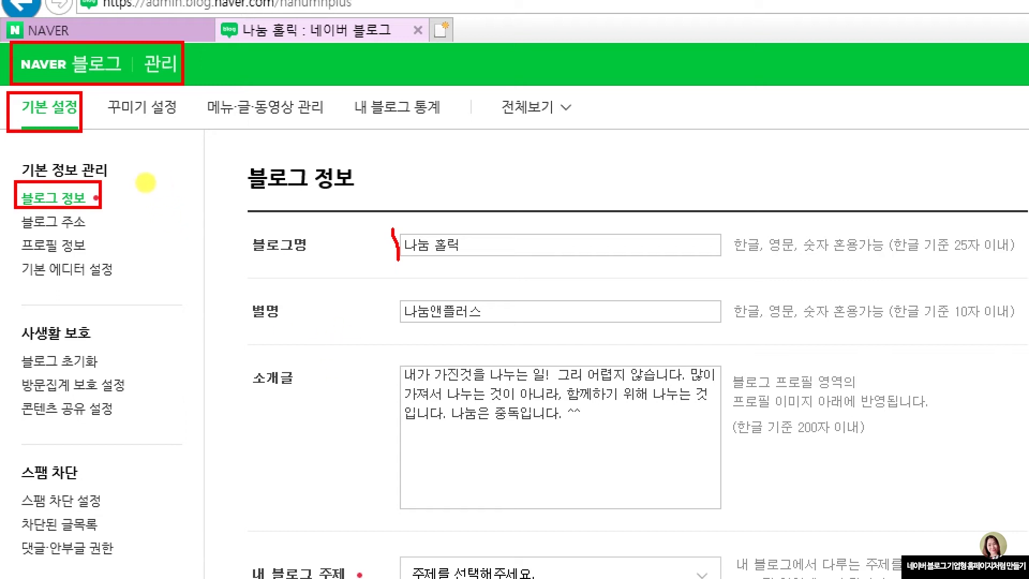
drag(394, 297, 395, 326)
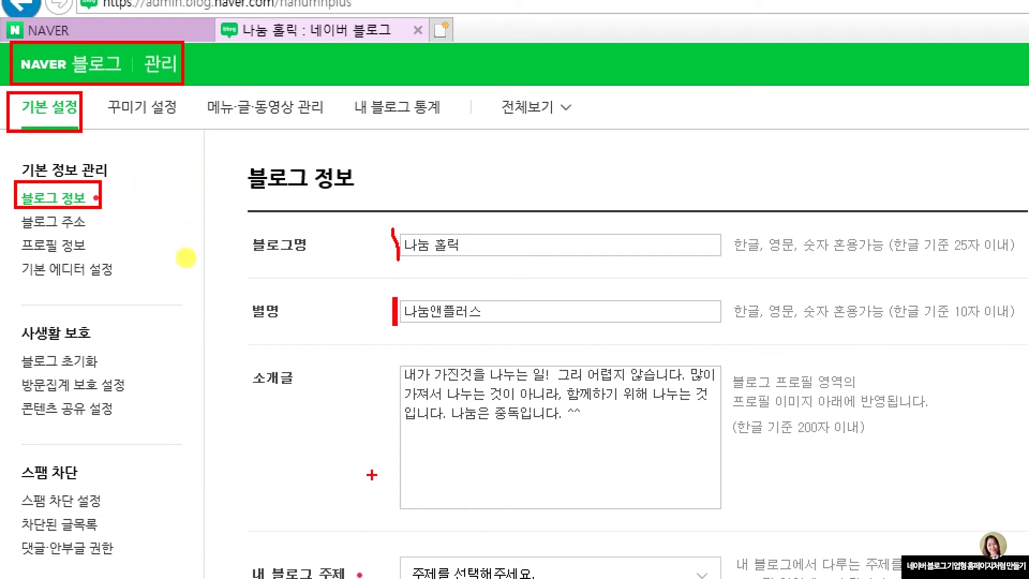
drag(394, 362, 394, 506)
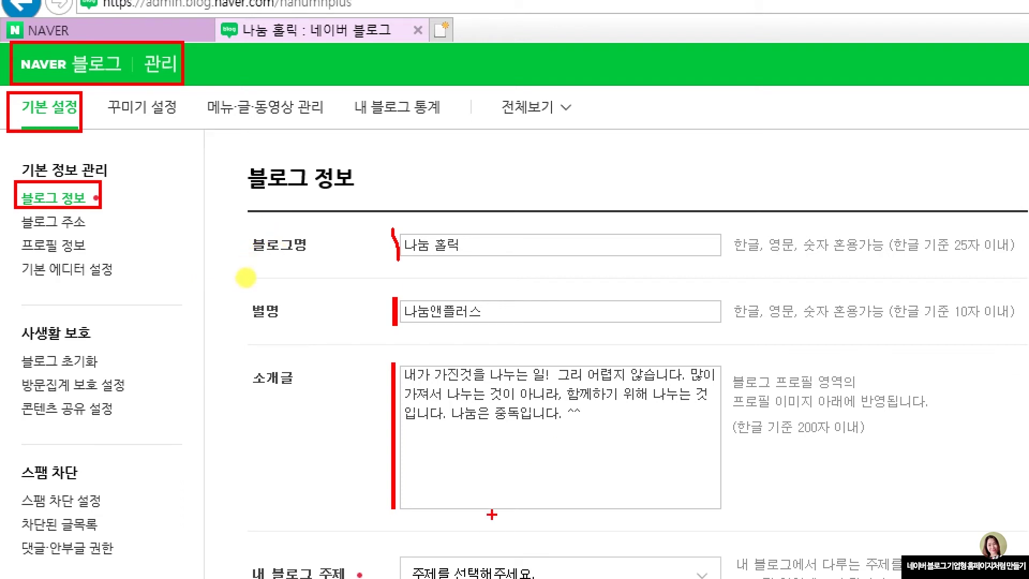
key(Escape)
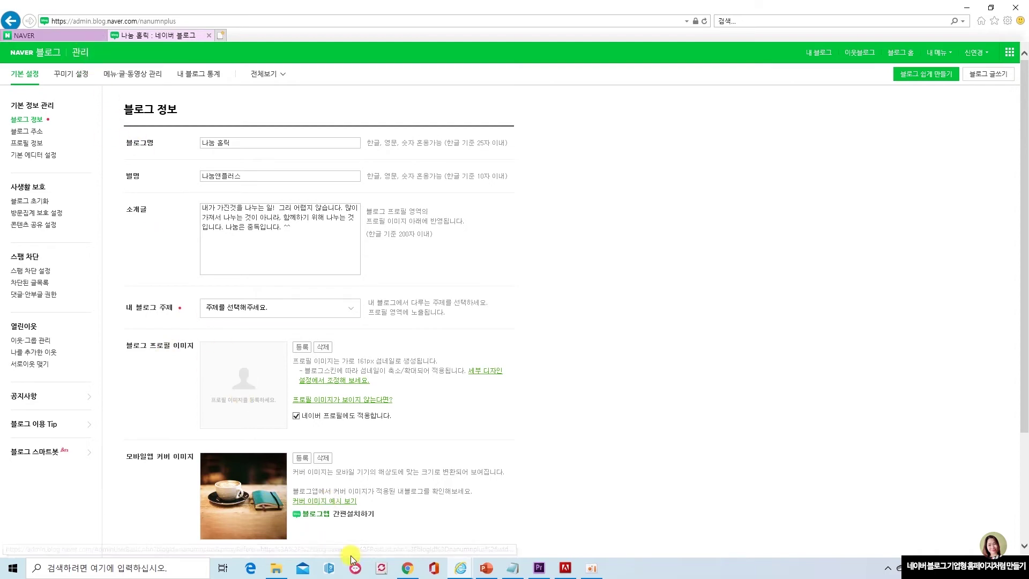
Step: Switch to the VAM blog in Chrome, outline its profile image and introduction text in red, and return to the blog's 관리 page in Internet Explorer
click(461, 568)
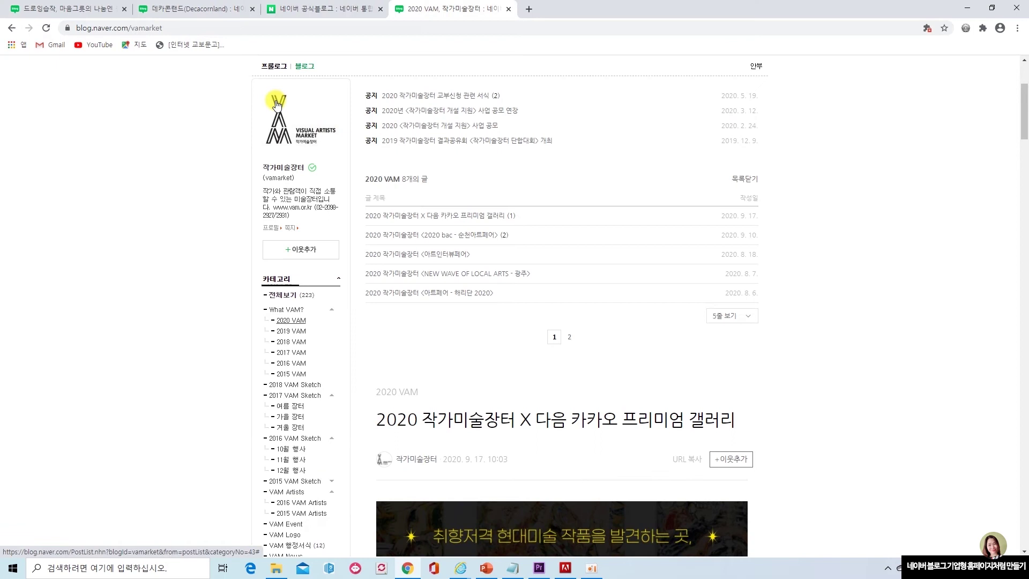
drag(254, 79, 350, 152)
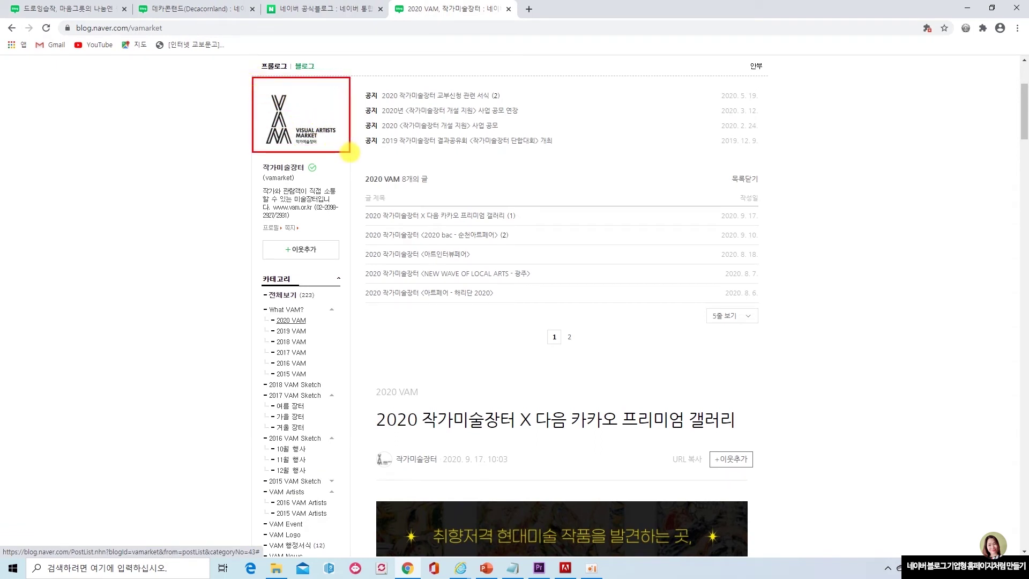
drag(256, 182, 338, 227)
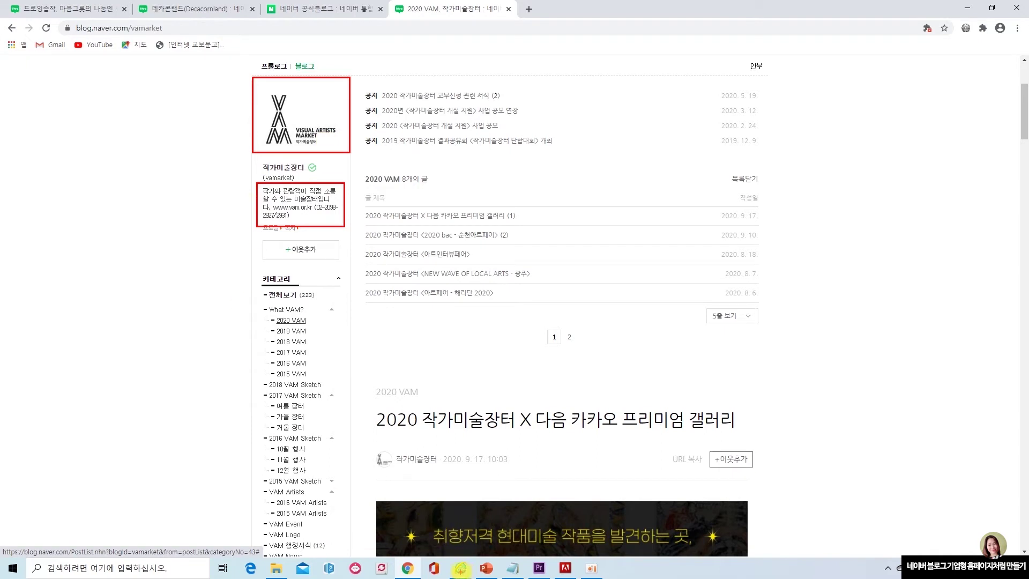
click(460, 569)
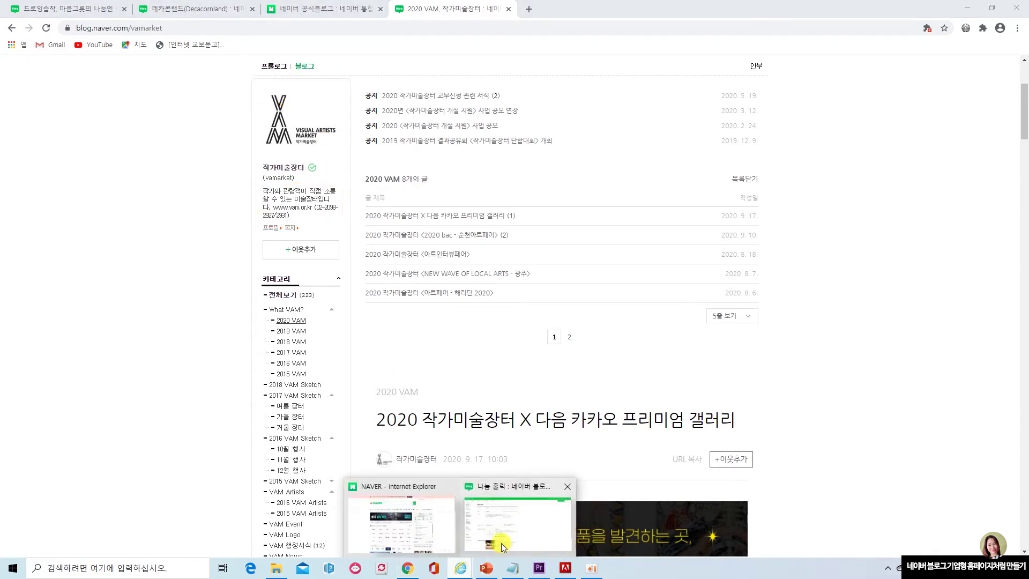
click(530, 532)
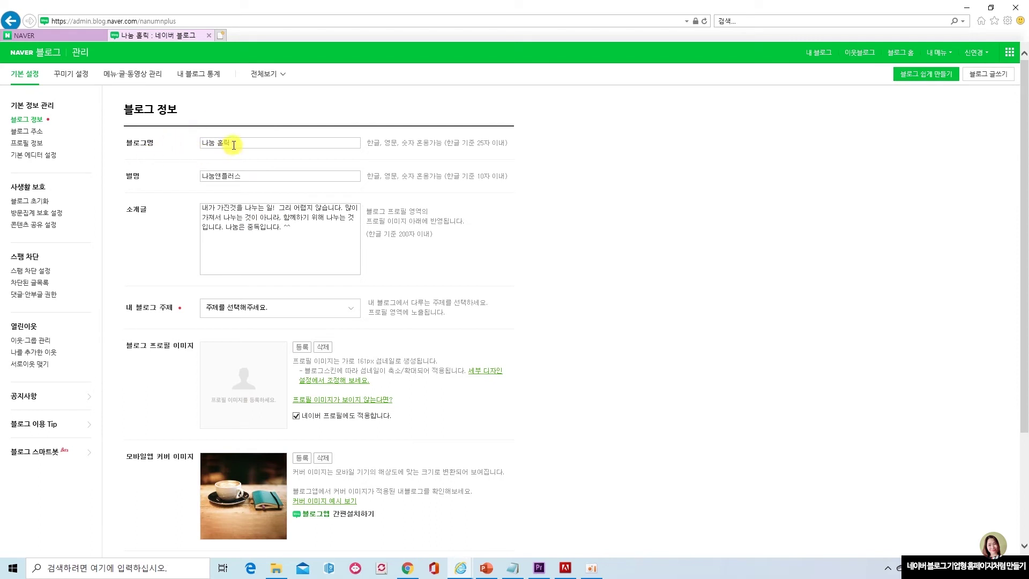
Step: Open the 블로그 category settings under 메뉴·글·동영상 관리
drag(236, 142, 203, 142)
click(27, 131)
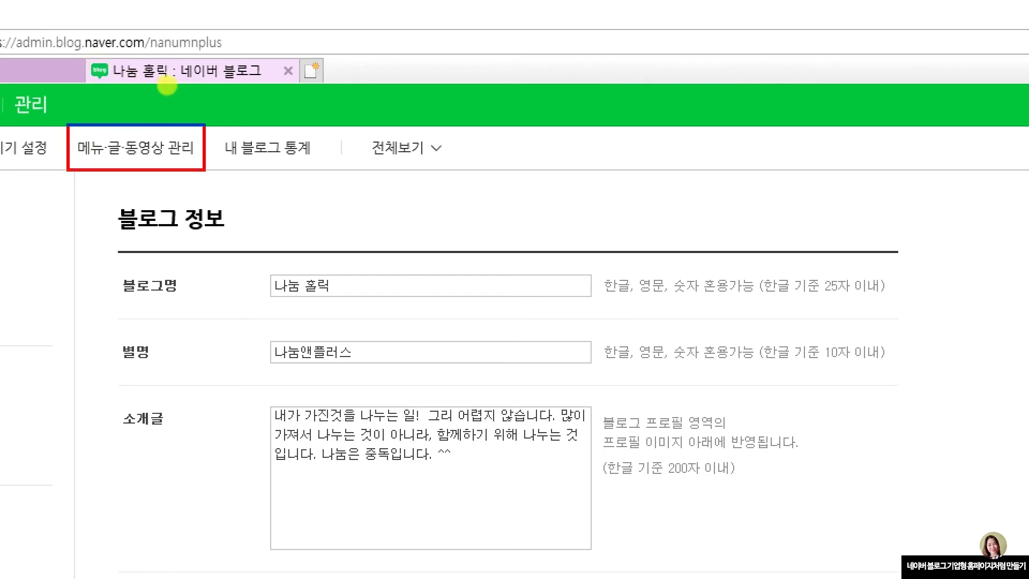
click(136, 148)
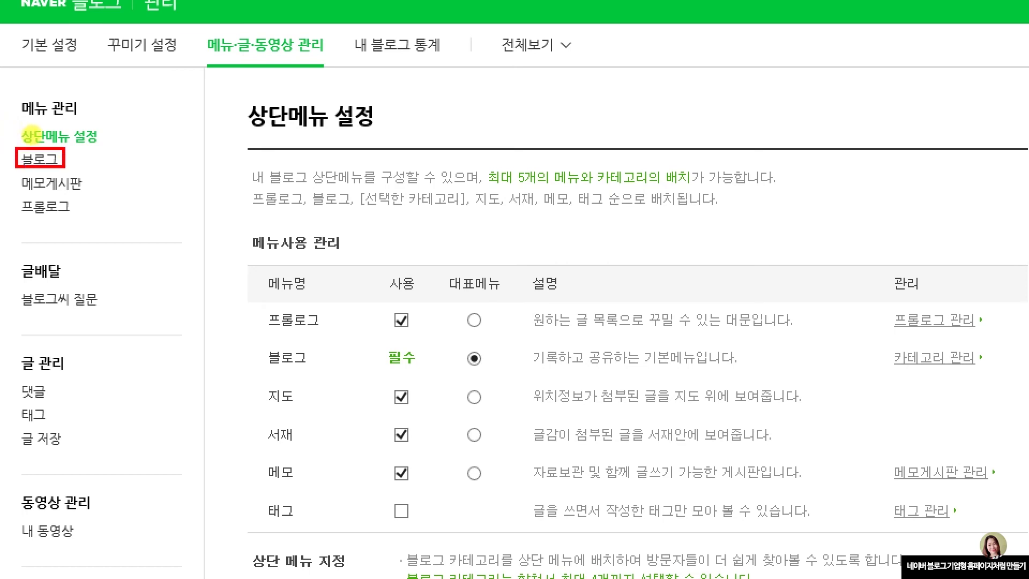
click(40, 159)
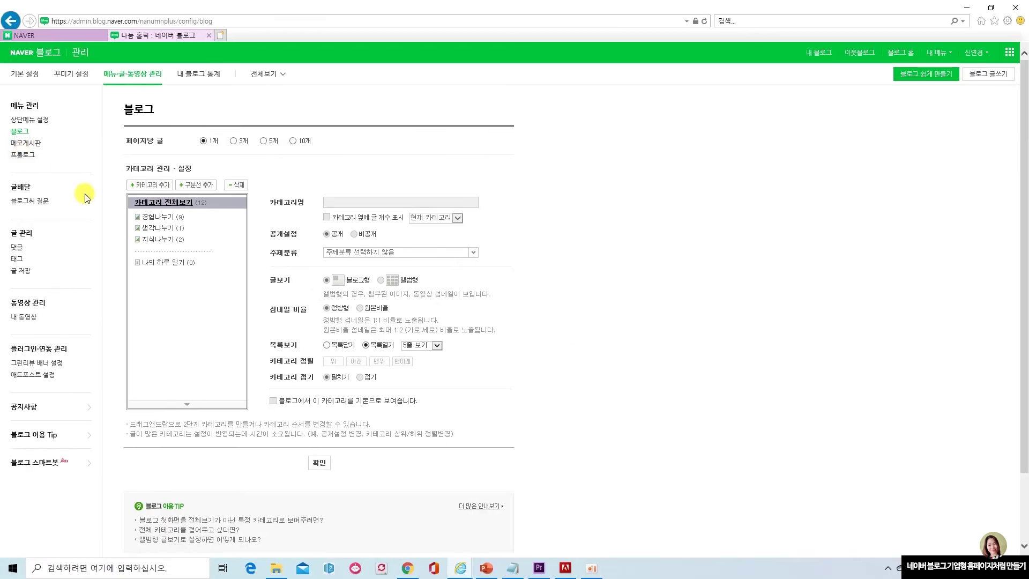
Step: Add a new category named 맛집리뷰 and set its 주제분류 to 맛집
click(163, 187)
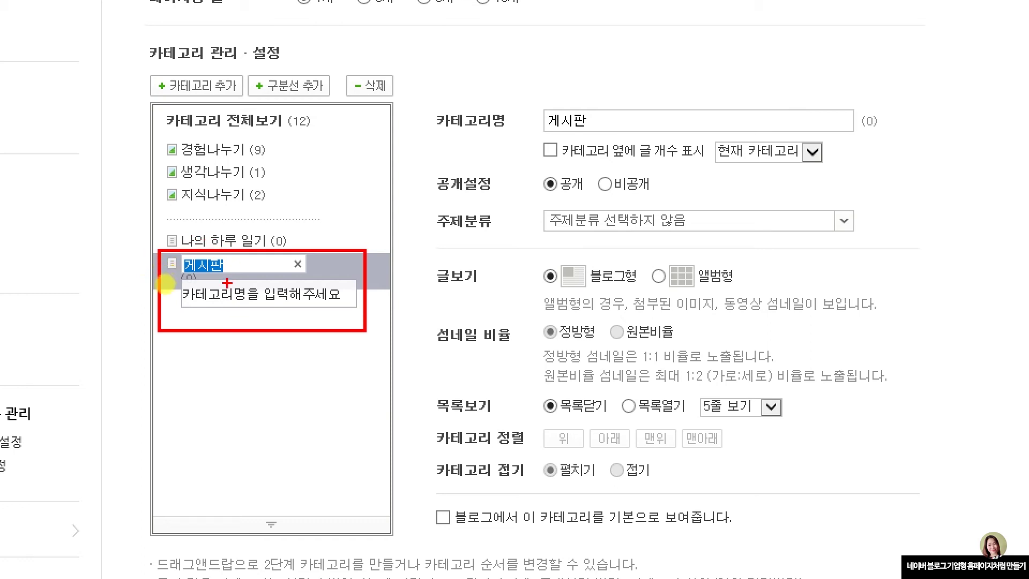
click(556, 137)
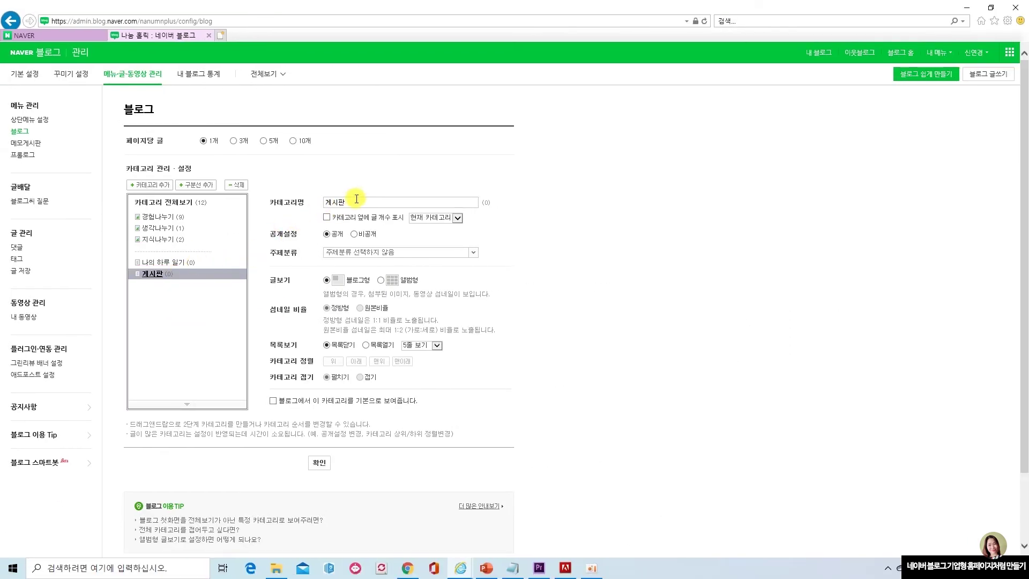
drag(321, 202, 495, 202)
text(마)
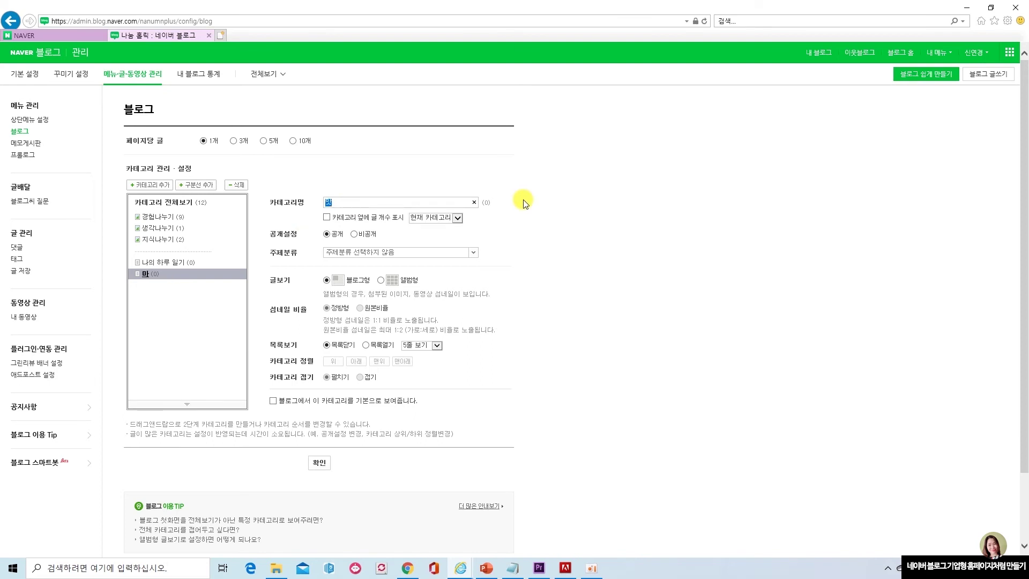
text(집리뷰)
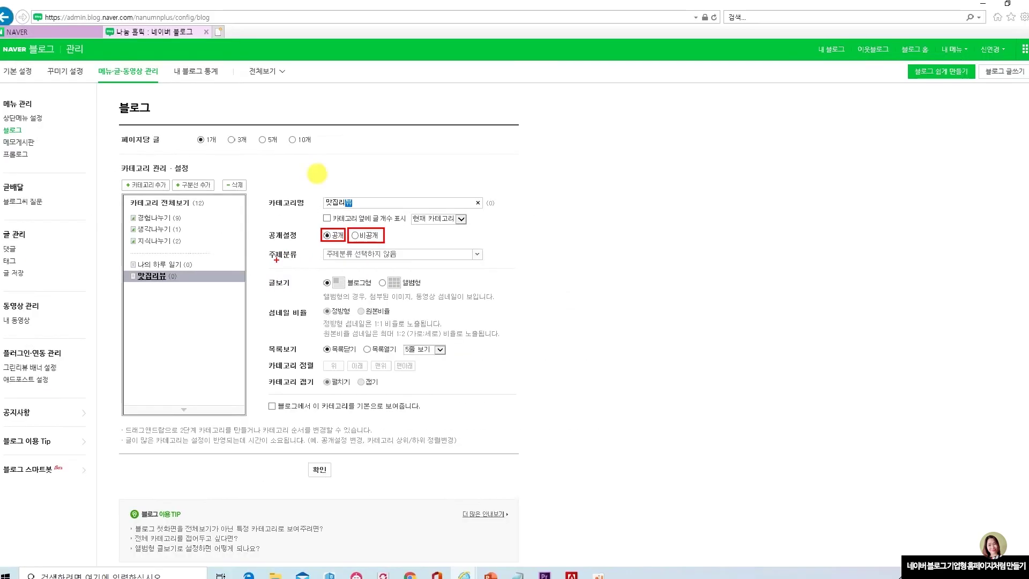
click(475, 253)
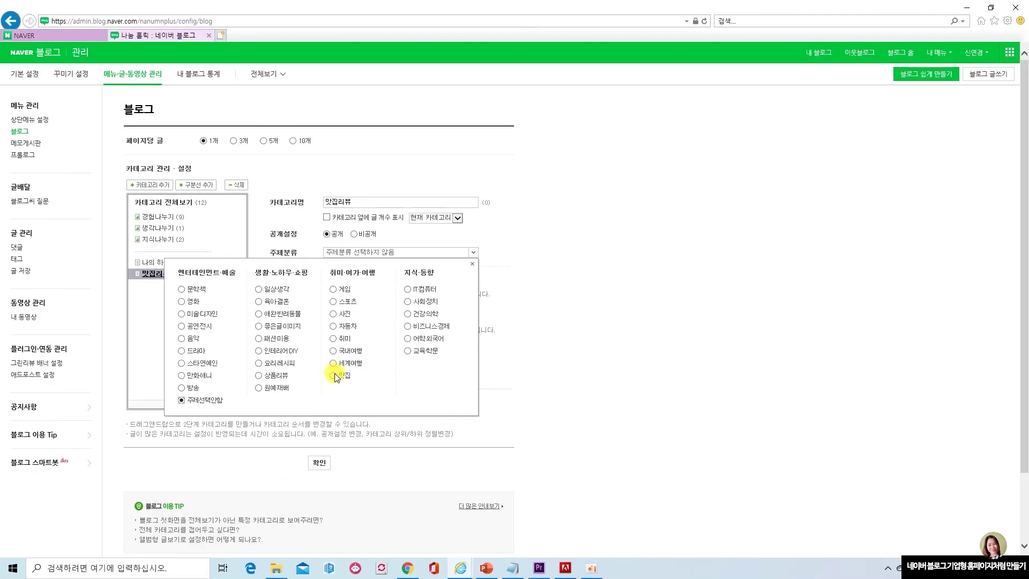
click(334, 376)
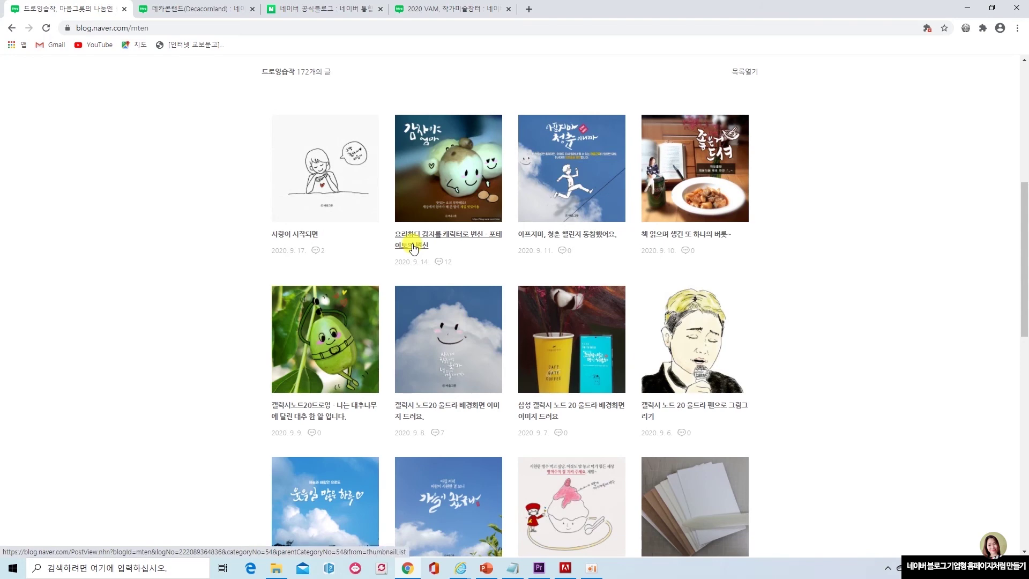
Step: Go back to the 웹표준 category on the mten blog in Chrome and examine how its blog-type posts are laid out
click(12, 29)
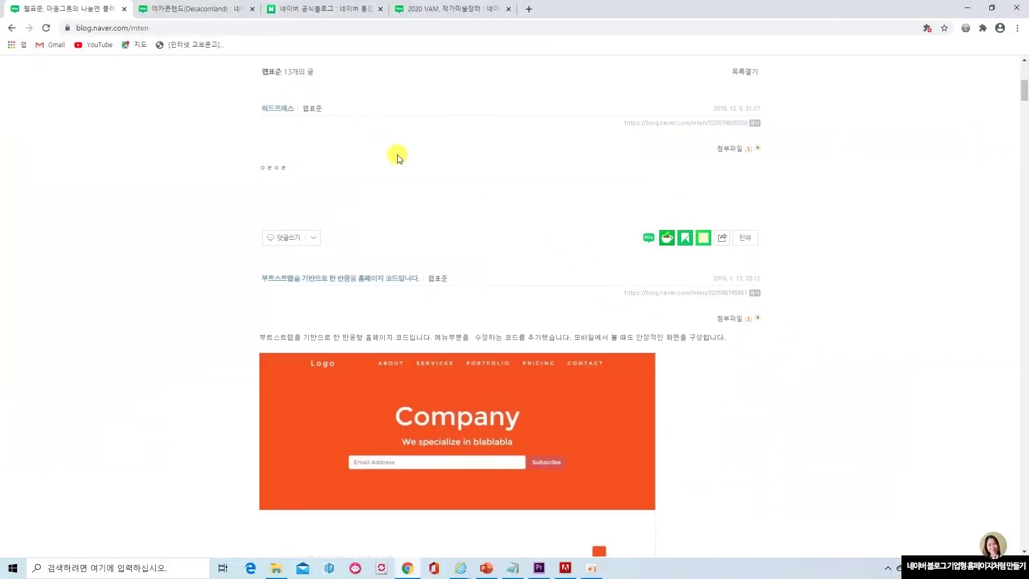
scroll(667, 308, down, 3)
scroll(669, 311, down, 20)
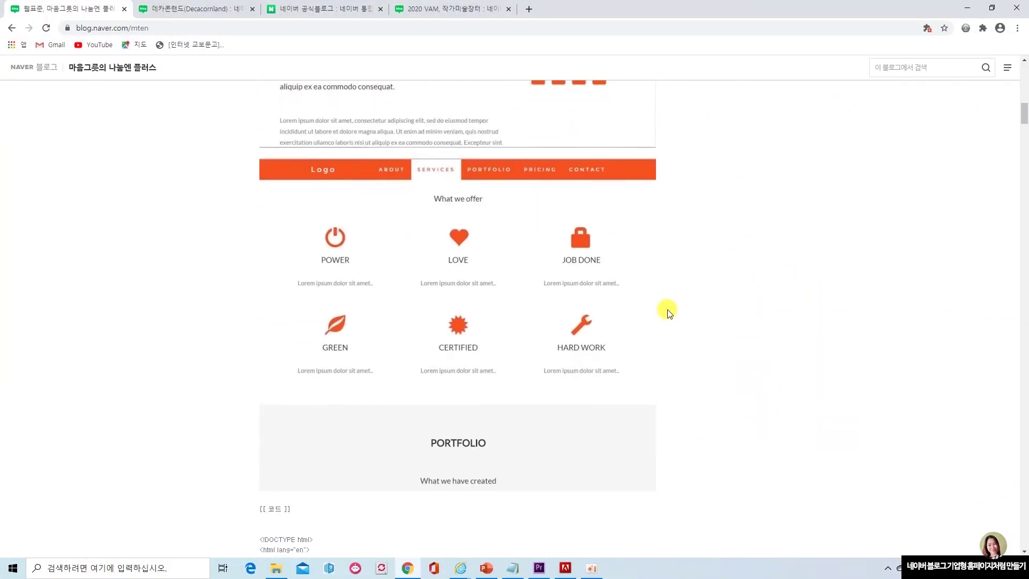
scroll(669, 316, down, 20)
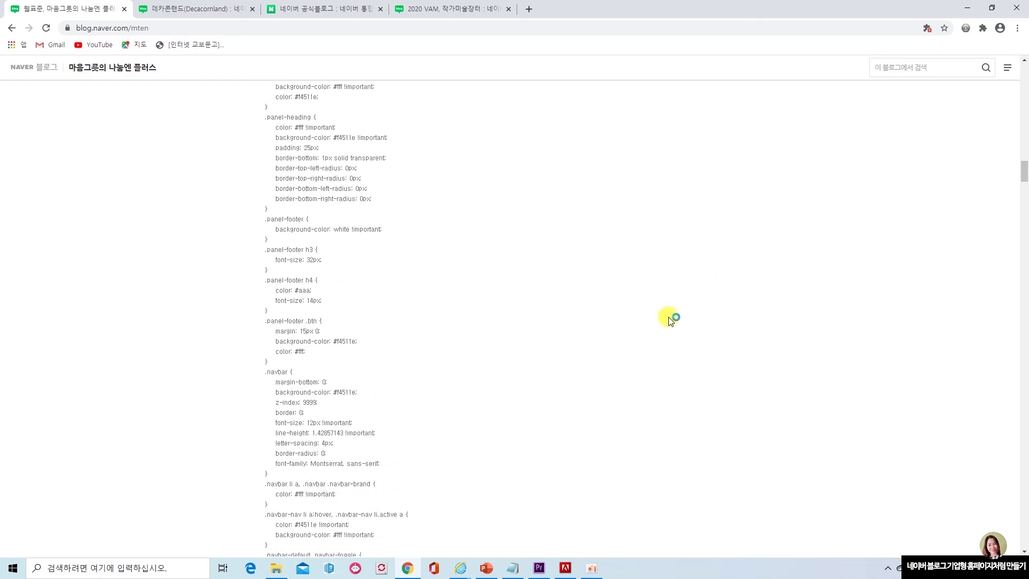
scroll(669, 322, down, 20)
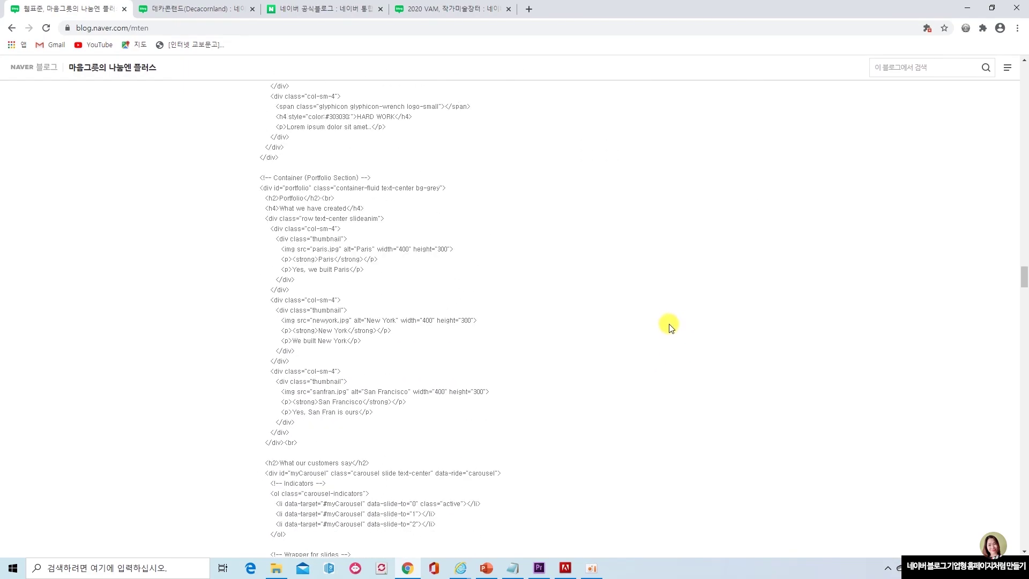
drag(1024, 306, 1025, 525)
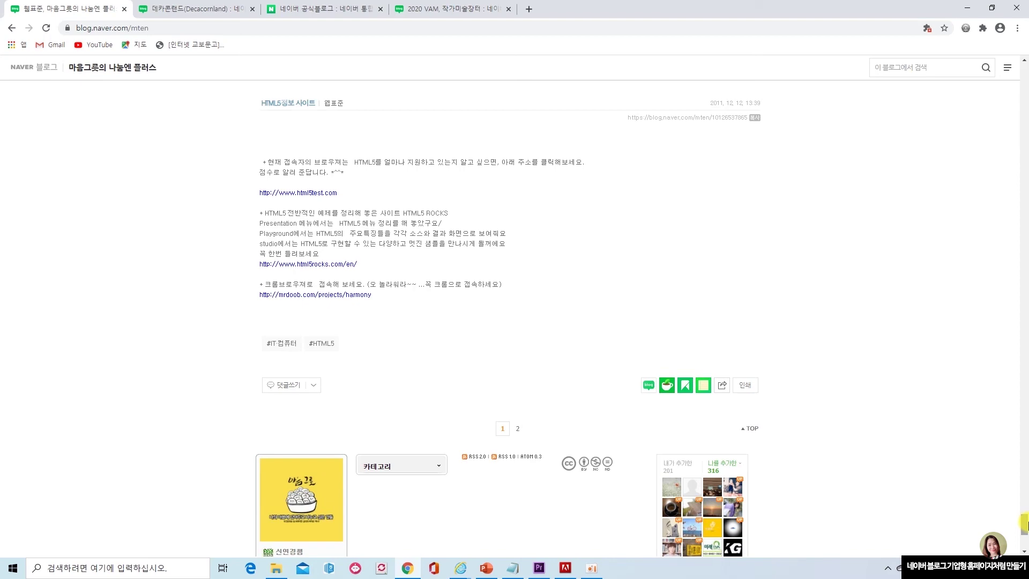
drag(1024, 523, 1010, 483)
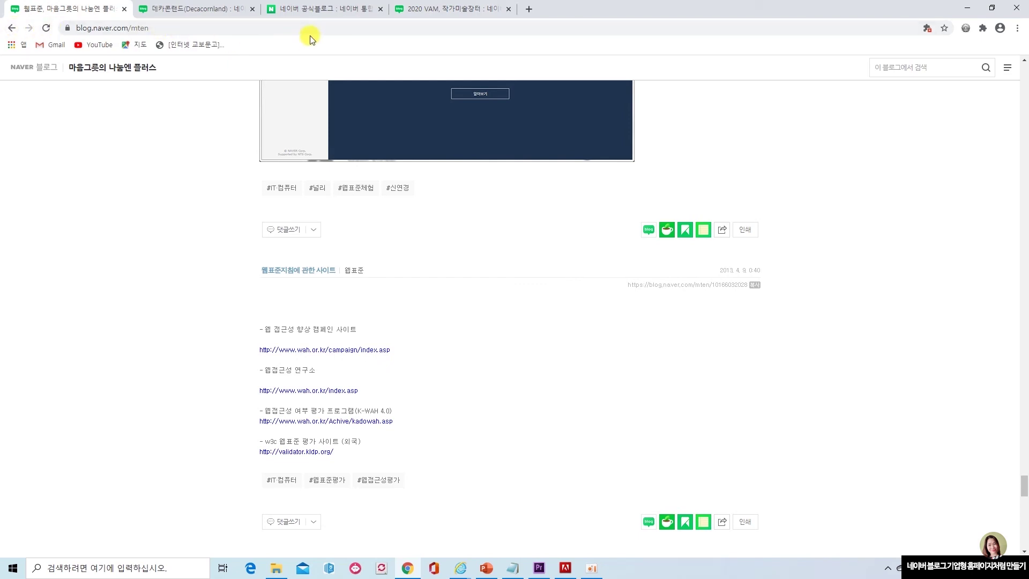
Step: Return to the category settings in Internet Explorer and set the 맛집리뷰 category's 글보기 to 앨범형
click(462, 572)
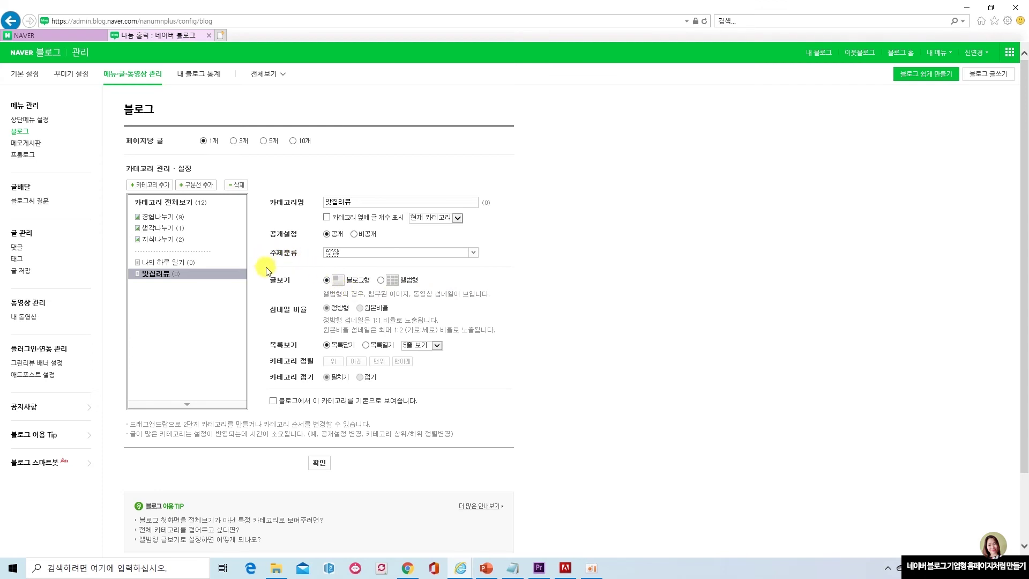
click(381, 280)
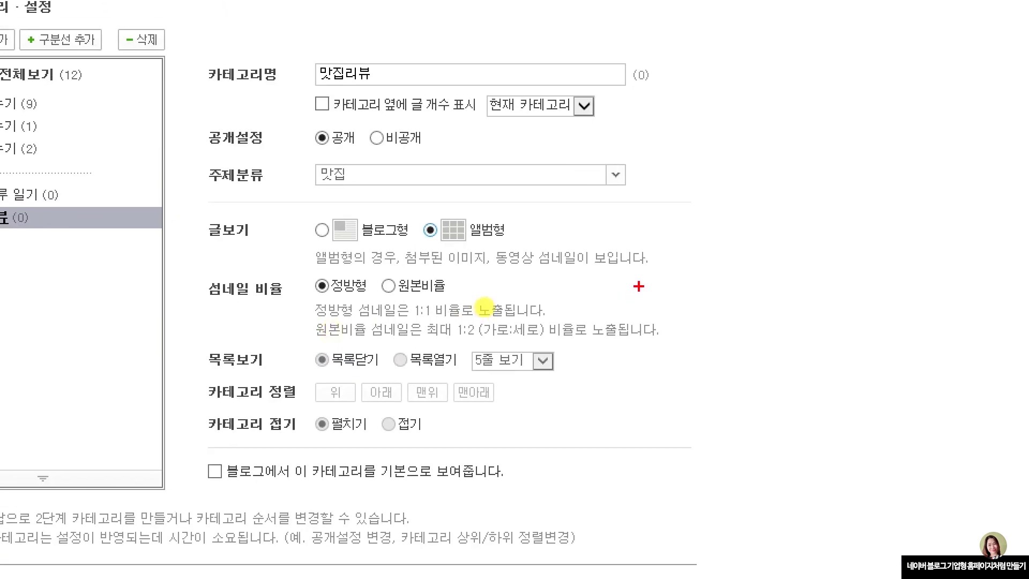
Step: Underline the 정방형 thumbnail option, sketch red square and tall frames beside the settings to illustrate thumbnail ratios, and clear the marks
drag(317, 299, 378, 302)
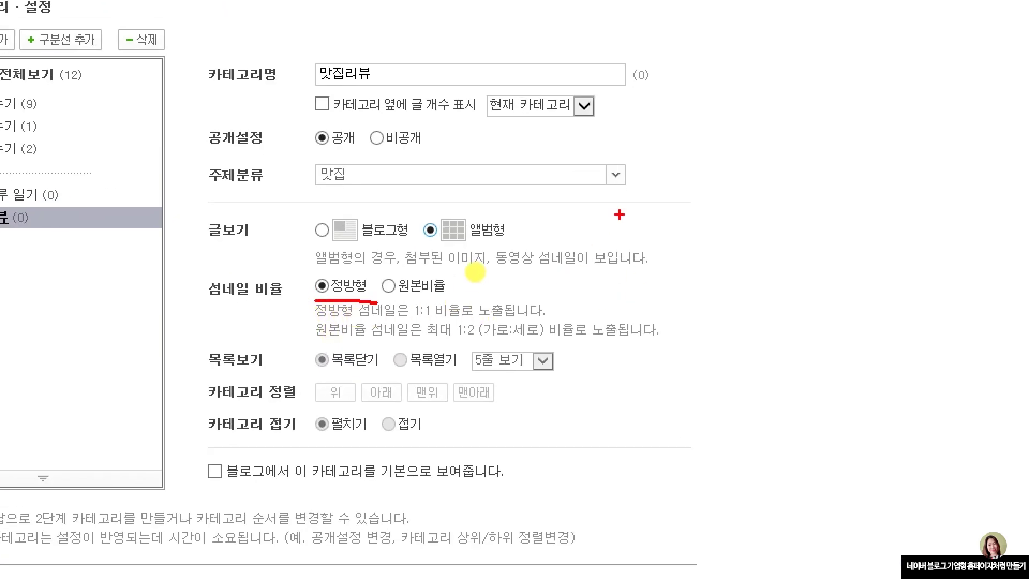
drag(682, 184, 683, 263)
mouse_move(686, 186)
mouse_down()
mouse_move(740, 190)
mouse_move(718, 270)
mouse_up()
drag(771, 185, 779, 266)
mouse_move(772, 186)
mouse_down()
mouse_move(849, 265)
mouse_move(809, 277)
mouse_up()
mouse_move(880, 180)
mouse_down()
mouse_move(882, 261)
mouse_move(914, 176)
mouse_move(948, 230)
mouse_move(903, 248)
mouse_up()
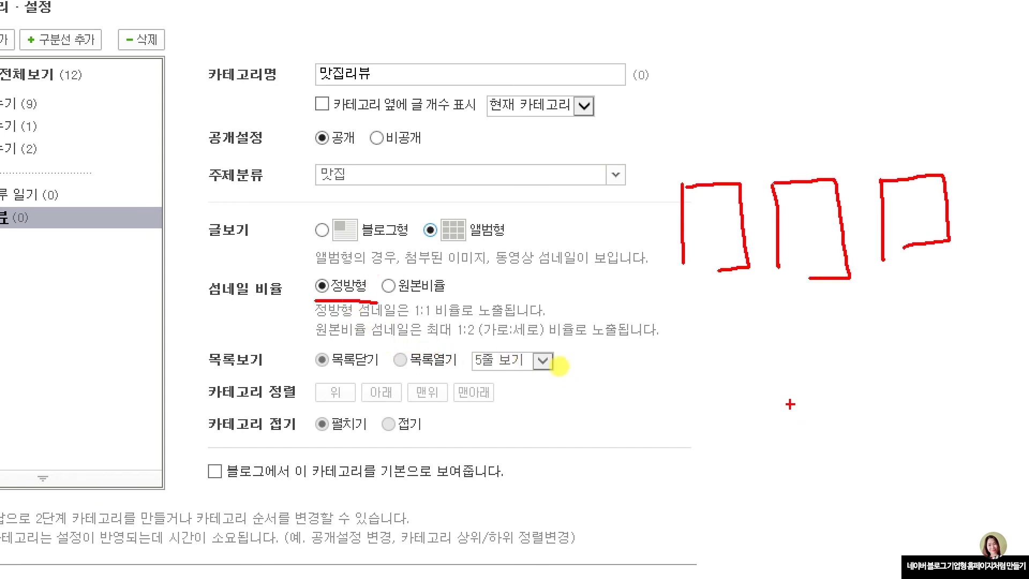
mouse_move(708, 318)
mouse_down()
mouse_move(757, 355)
mouse_move(722, 320)
mouse_move(791, 429)
mouse_move(821, 330)
mouse_move(777, 321)
mouse_up()
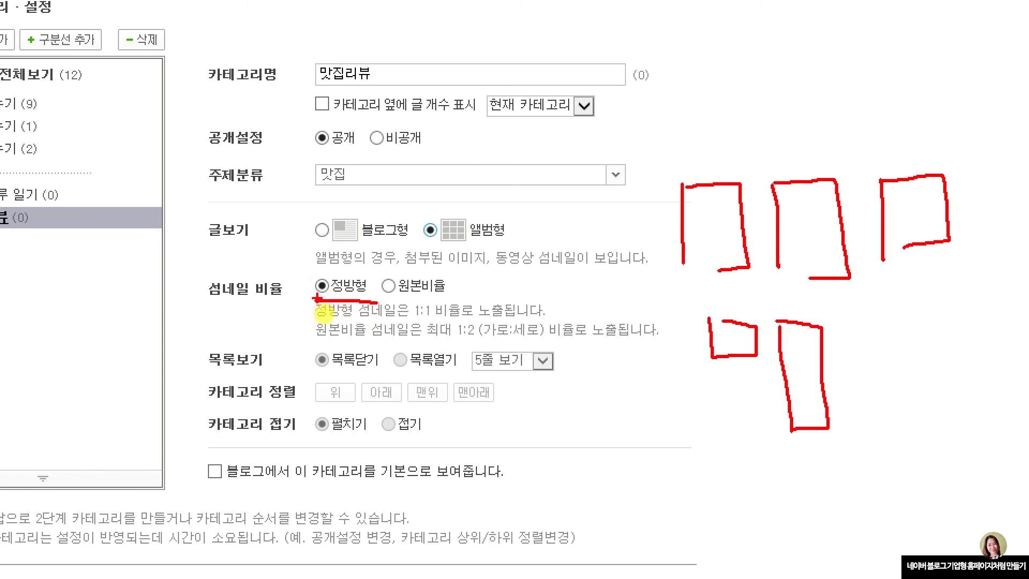
key(Escape)
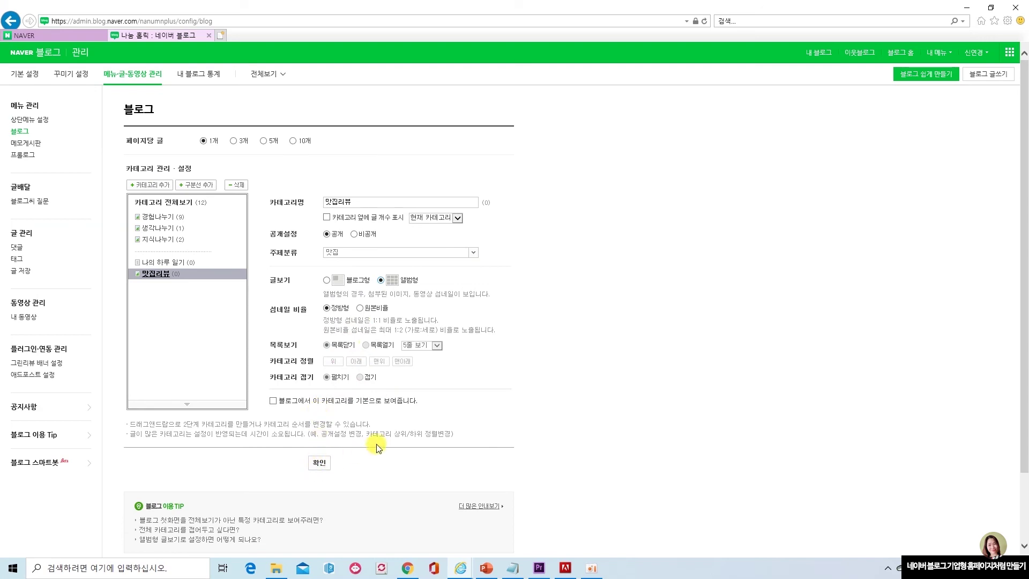
key(ctrl+1)
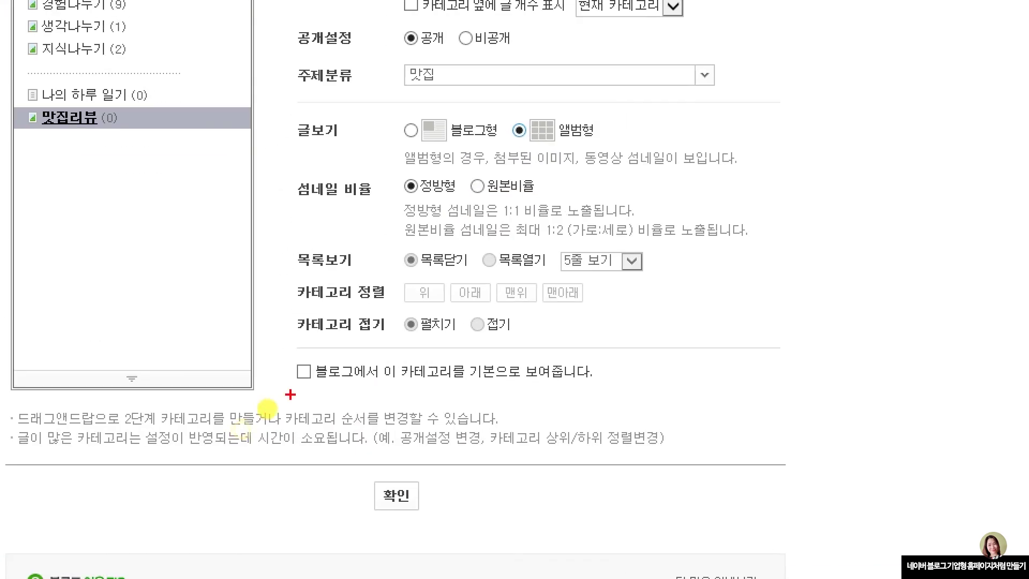
Step: Mark the default-category option with a red box, star and cross, and save the category settings with that option unchecked
mouse_move(289, 393)
mouse_down()
mouse_move(296, 353)
mouse_move(607, 353)
mouse_move(636, 390)
mouse_move(637, 345)
mouse_move(614, 363)
mouse_up()
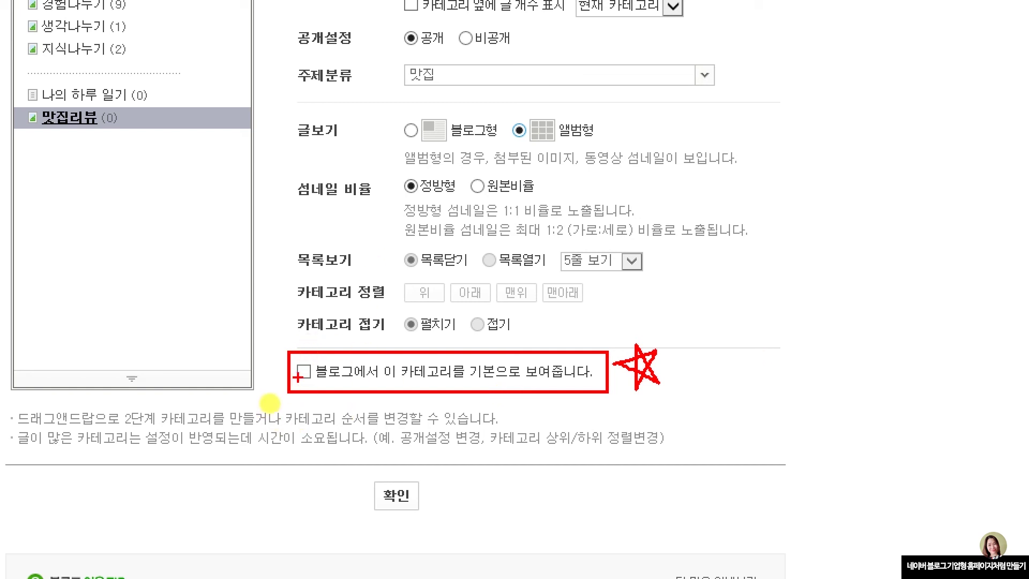
drag(397, 335, 362, 401)
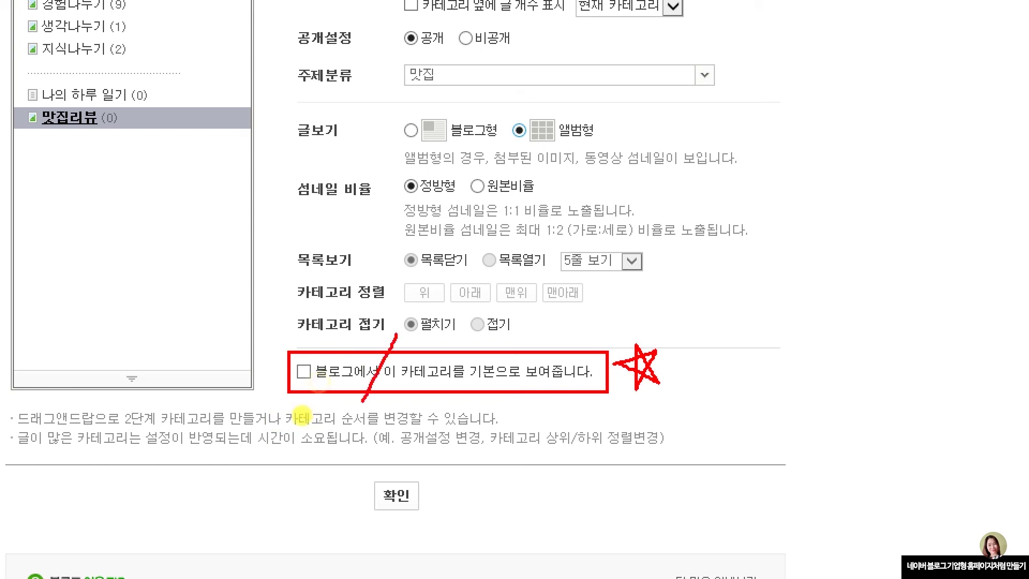
drag(355, 346, 413, 402)
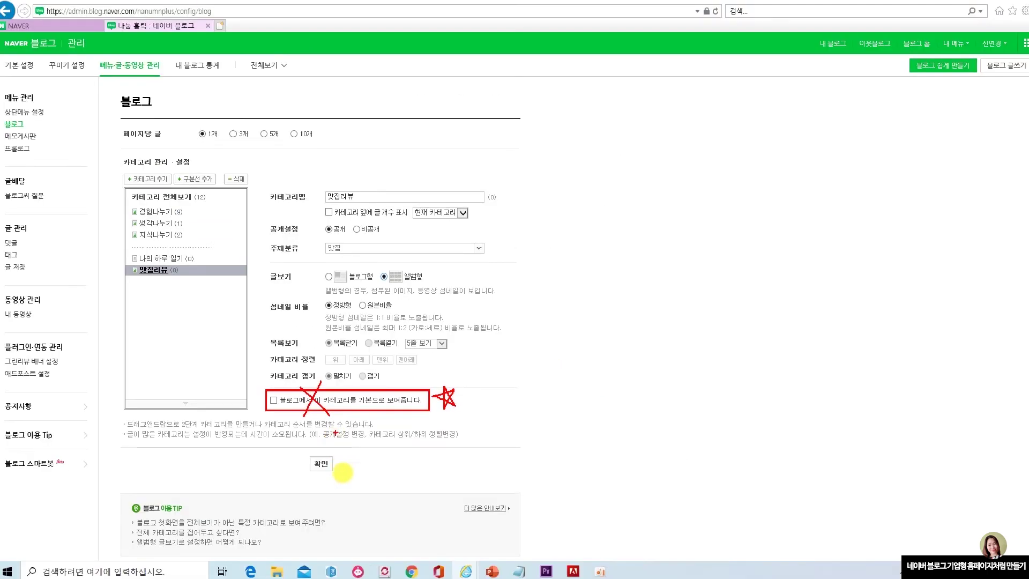
click(397, 495)
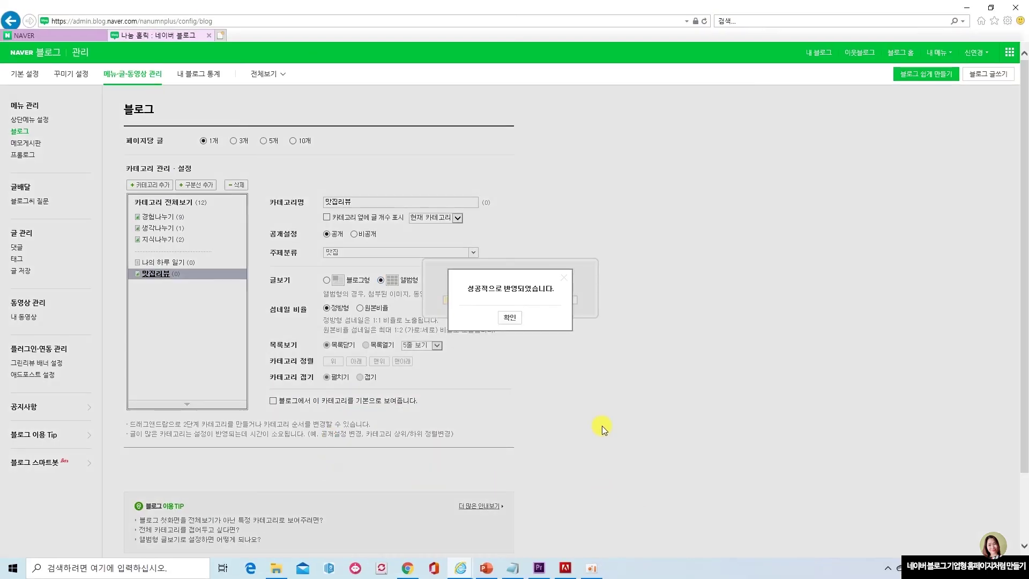
click(511, 318)
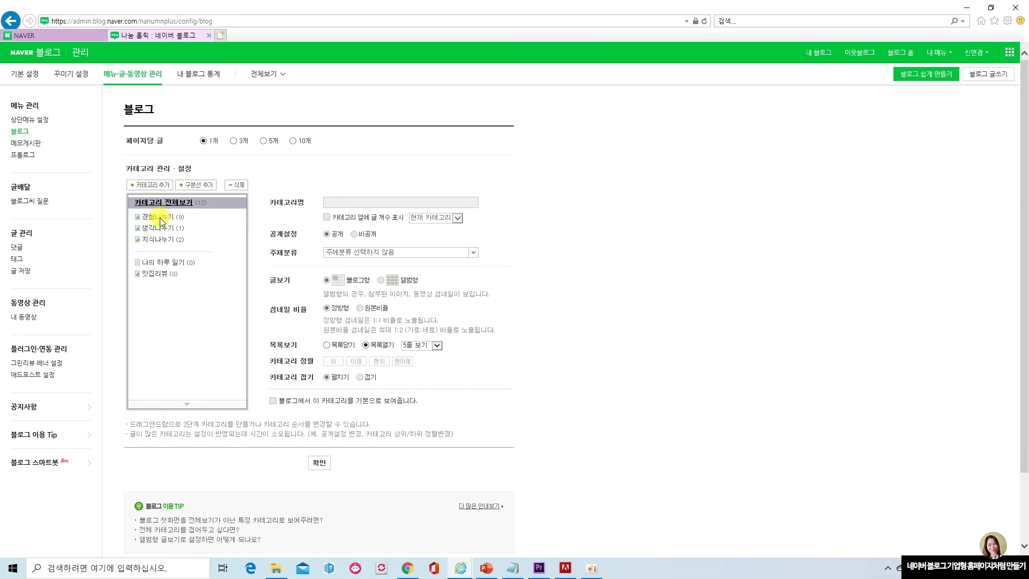
Step: Move the 맛집리뷰 category under 경험나누기 as a second-level category, checking the settings of both
click(155, 275)
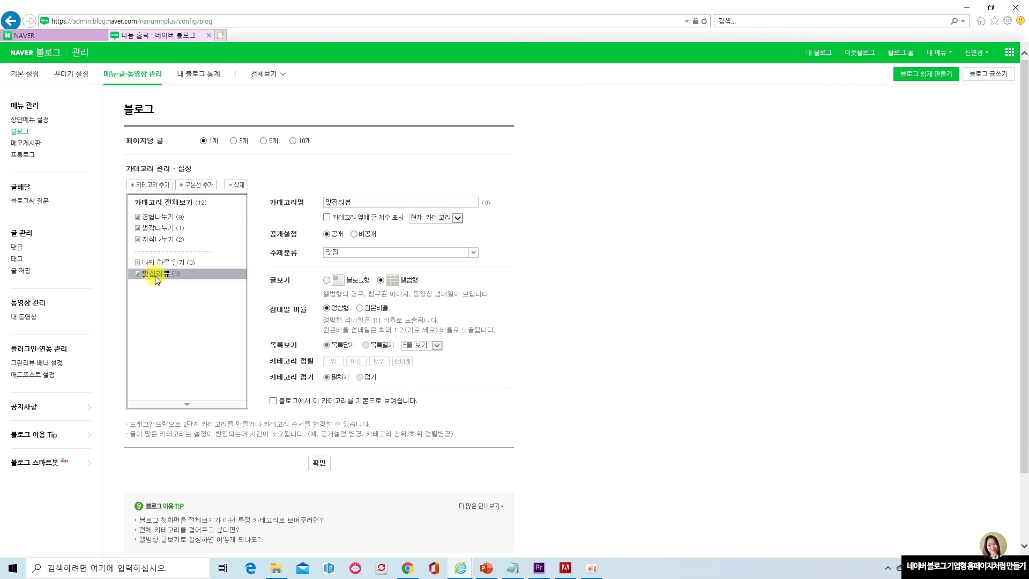
drag(155, 274, 161, 225)
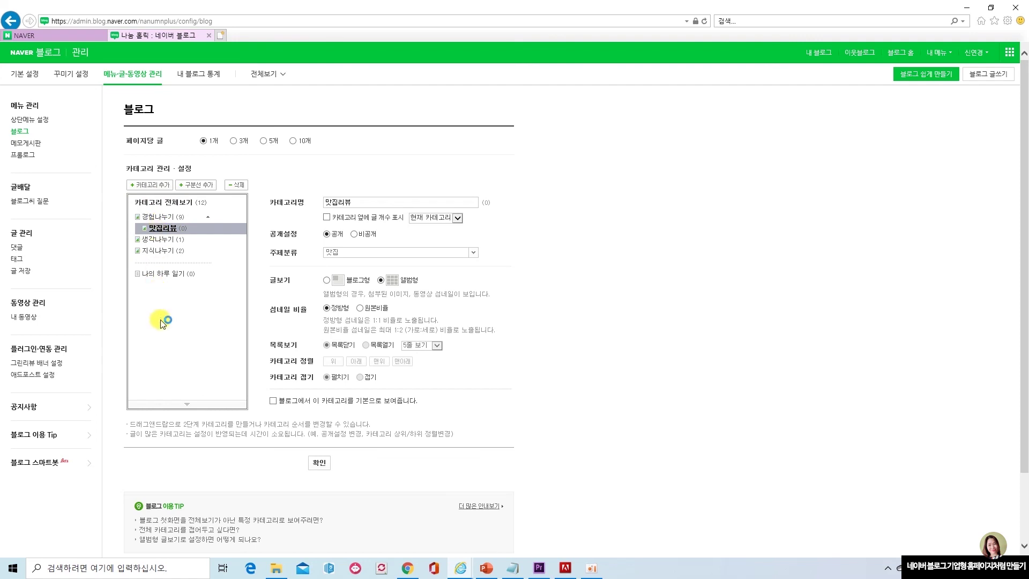
click(155, 217)
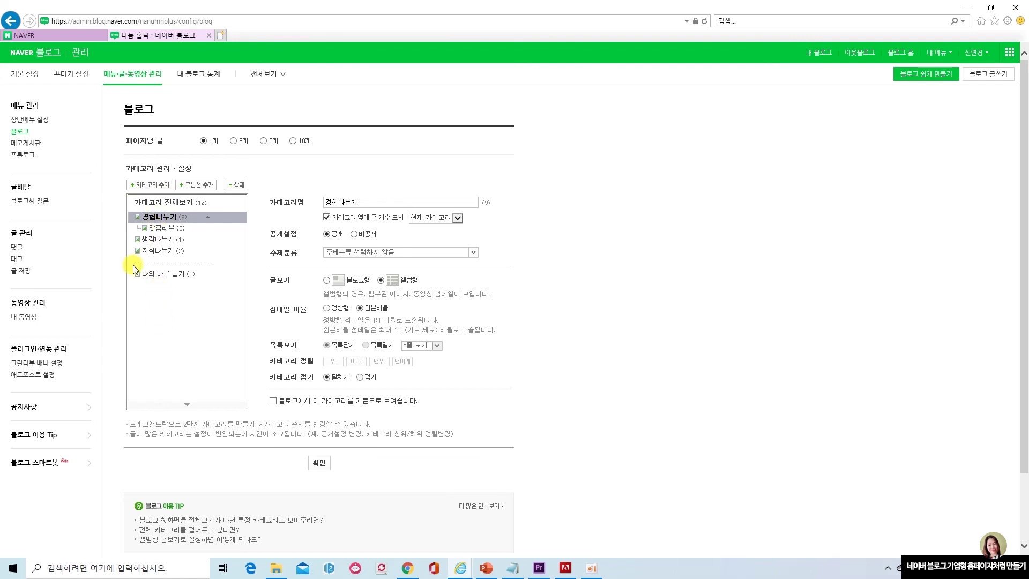
click(156, 228)
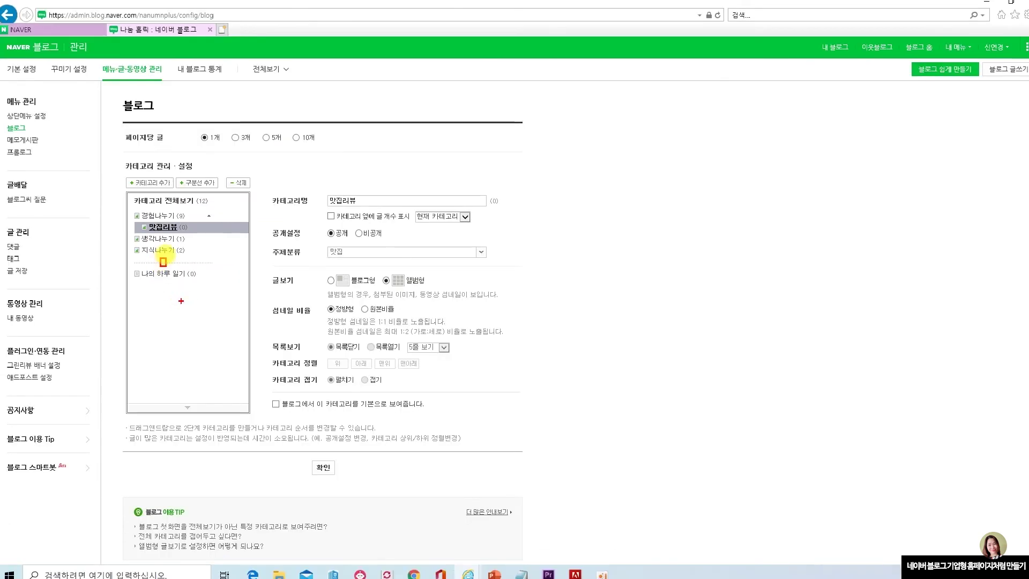
Step: Add a divider line (구분선) below the 맛집리뷰 subcategory to separate it from 생각나누기
click(198, 185)
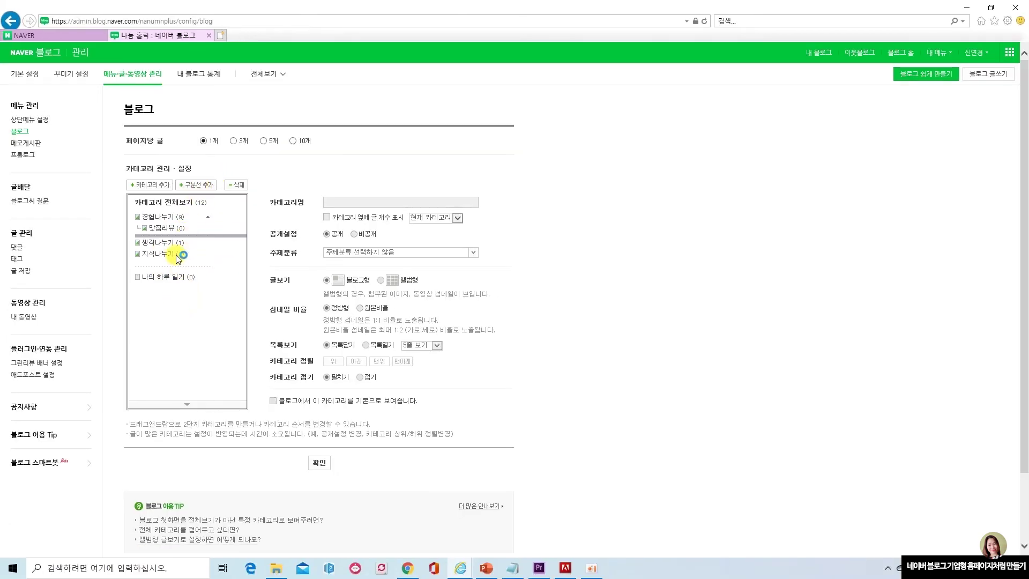
click(196, 253)
click(190, 236)
click(188, 277)
Step: Delete the 맛집리뷰 category and save the category changes
click(195, 231)
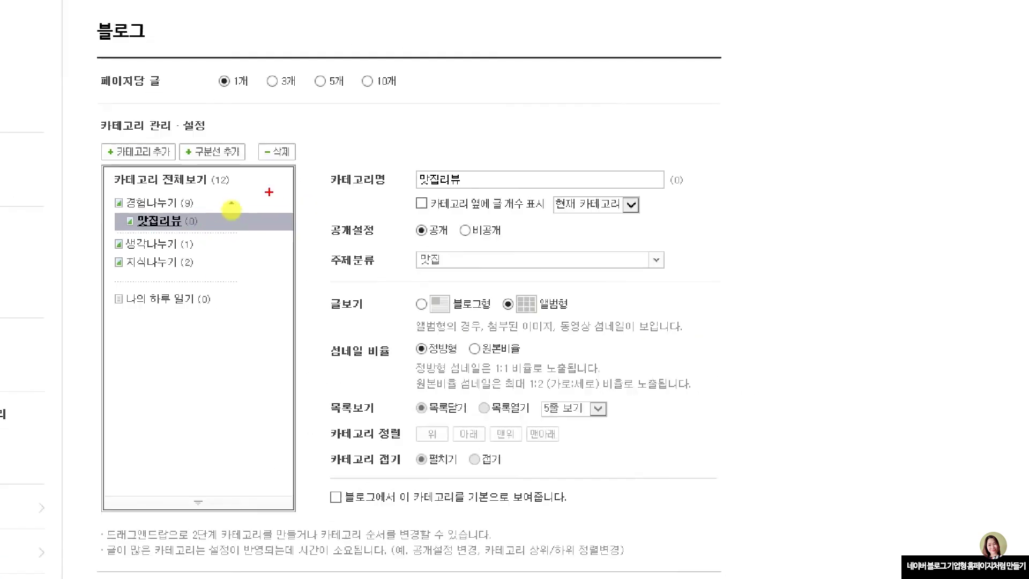
click(276, 151)
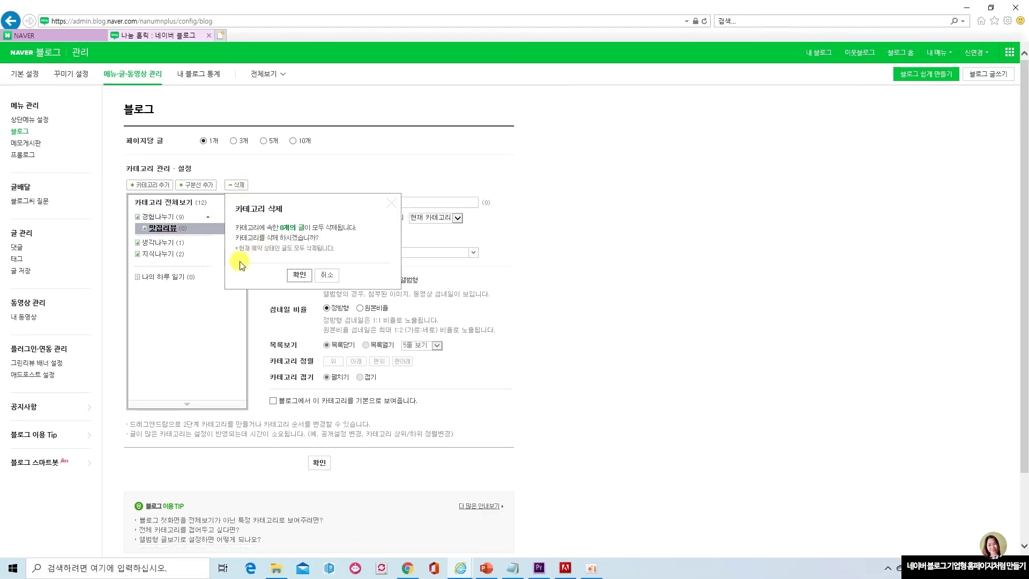
click(298, 275)
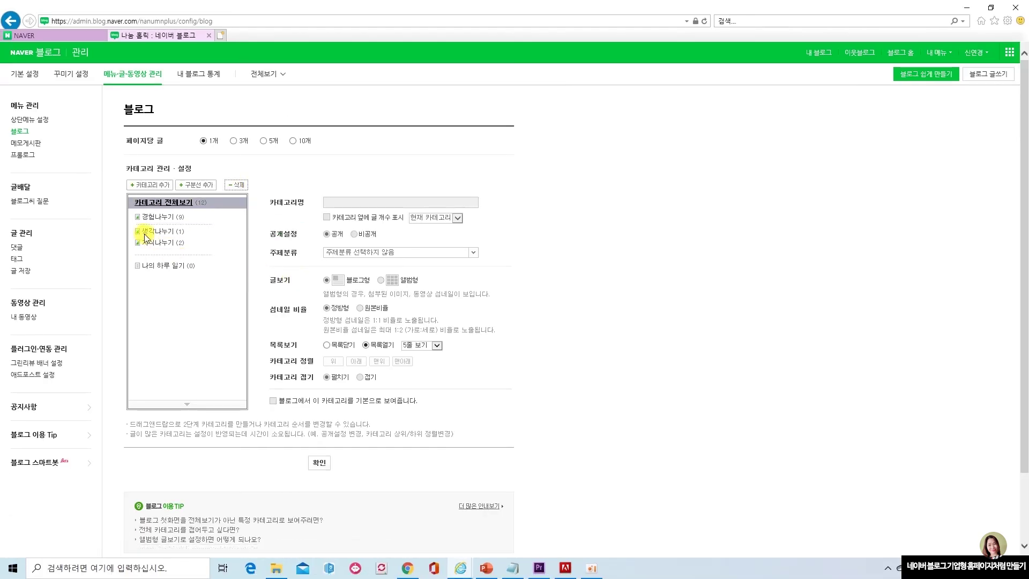
click(319, 463)
click(512, 319)
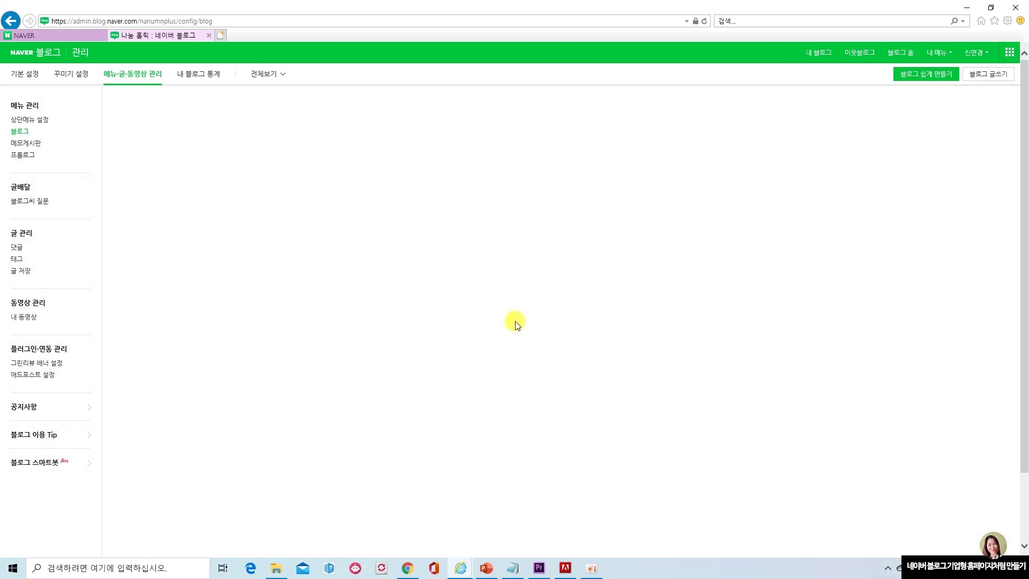